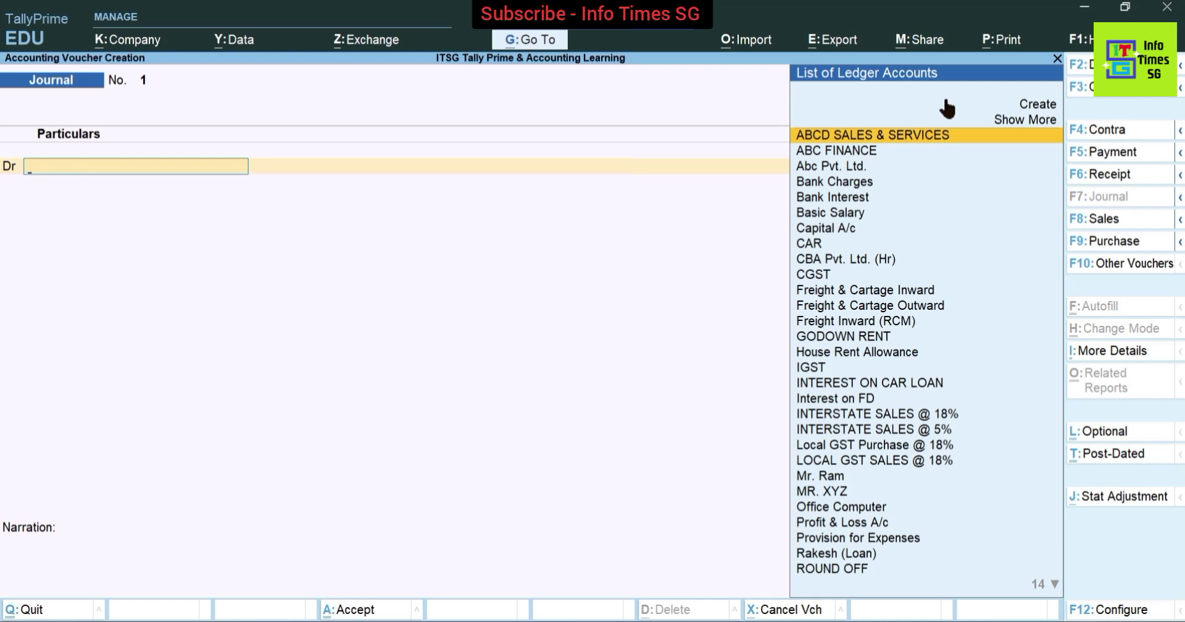
# Step: Start a payment voucher and set its date to 1-Apr-24
pyautogui.press('F5')
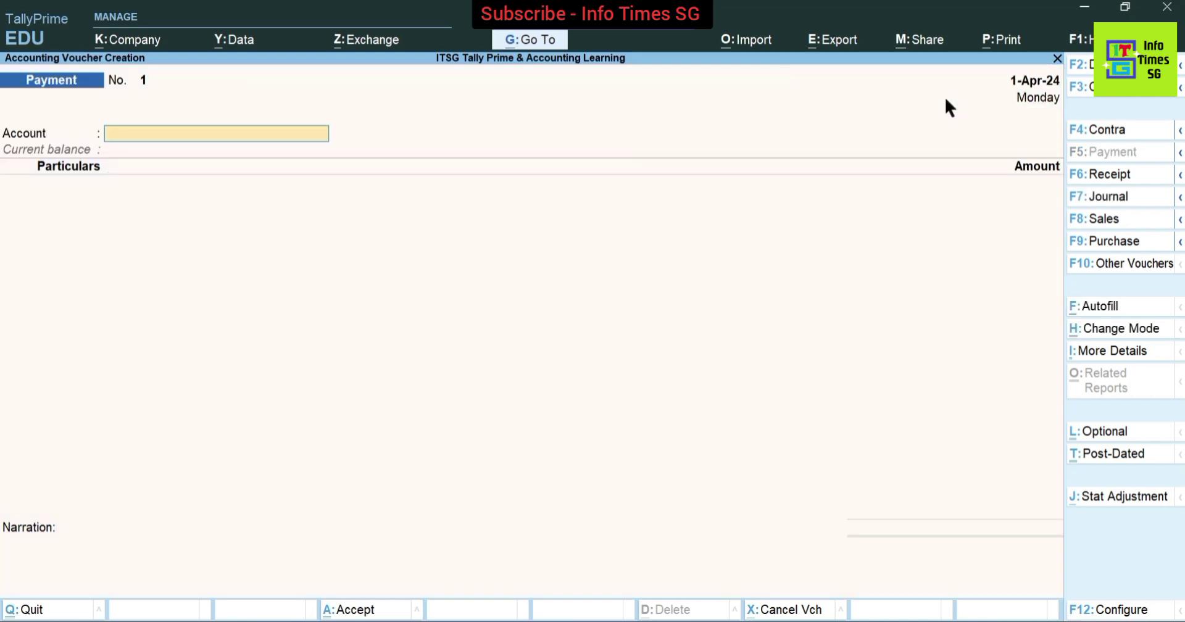
pyautogui.hotkey('ctrl', 'h')
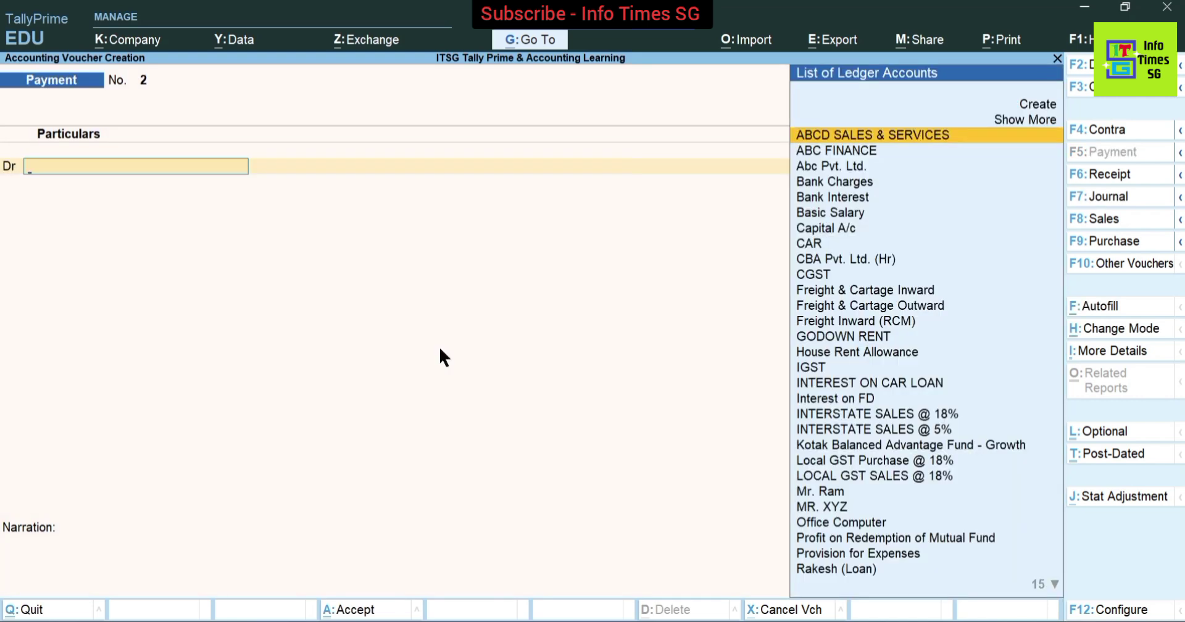
pyautogui.press('F2')
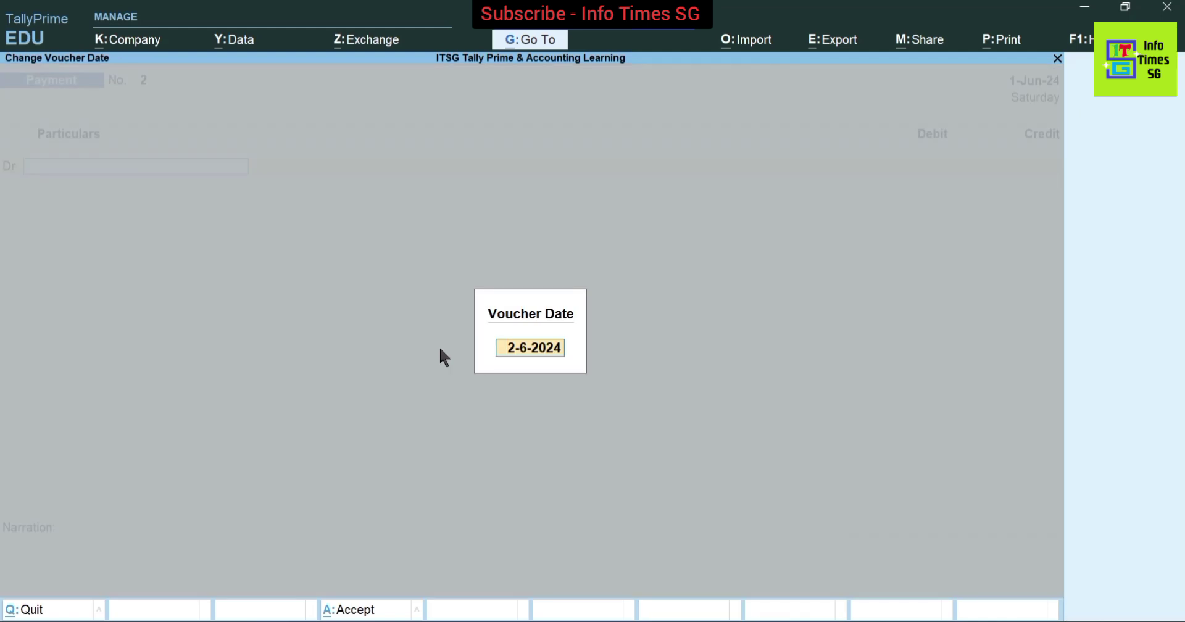
pyautogui.press('BackSpace')
pyautogui.write('1.4.24')
pyautogui.press('Return')
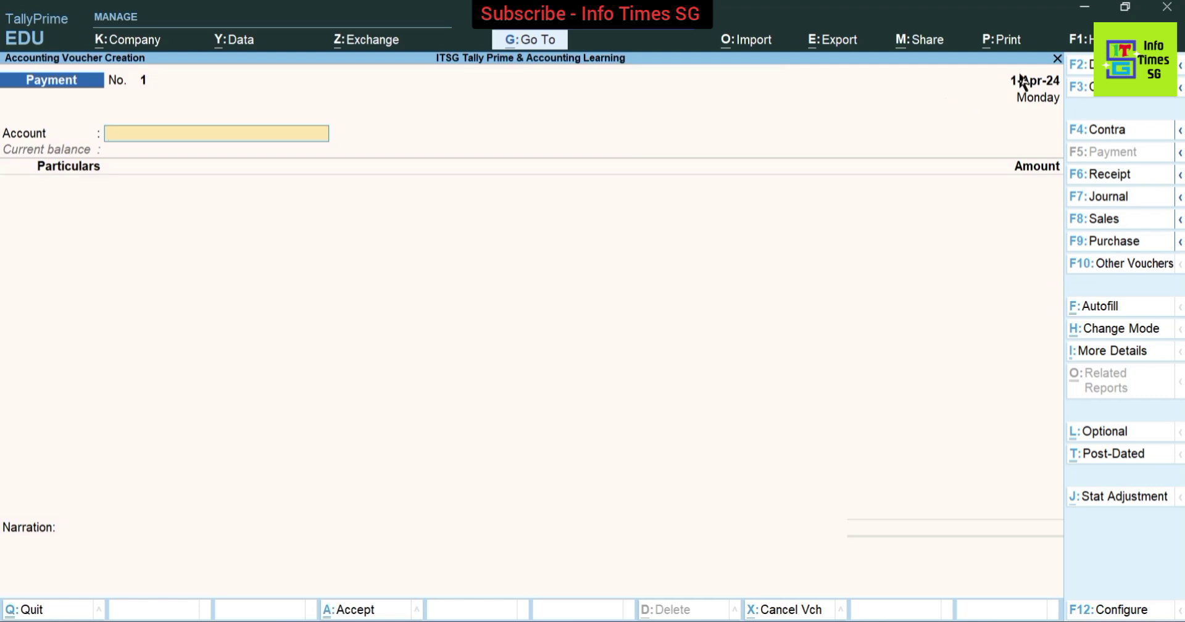
# Step: Change the payment voucher's entry mode to Double Entry
pyautogui.hotkey('ctrl', 'h')
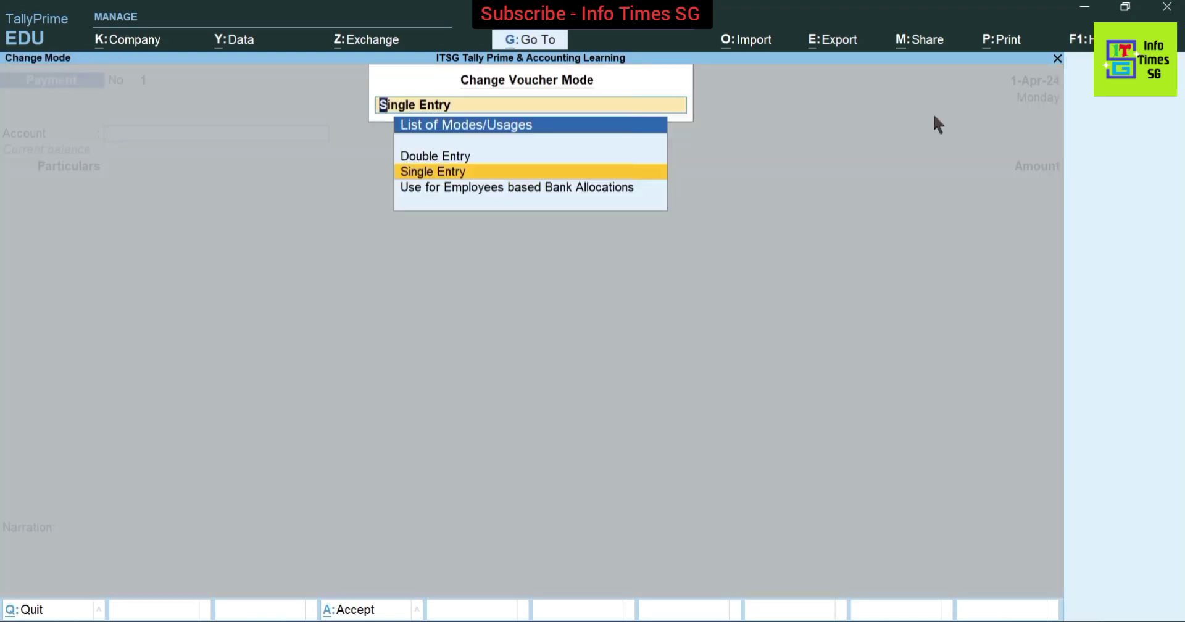
pyautogui.press('Up')
pyautogui.press('Return')
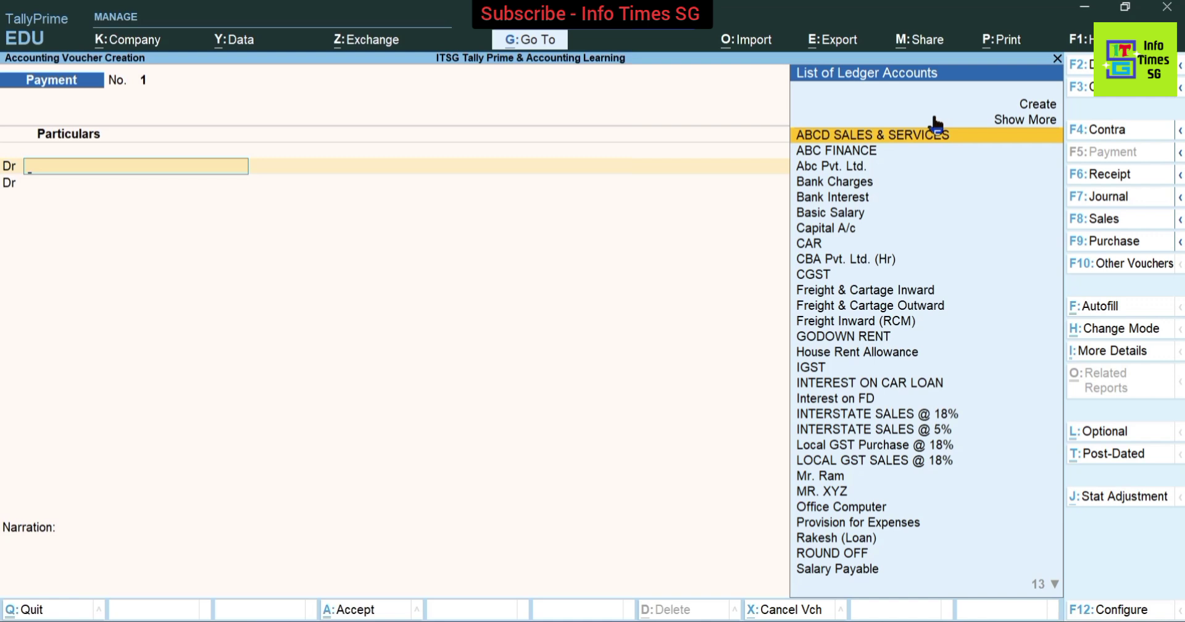
# Step: Start a new ledger for the debit line, named Kotak Balanced Advantage Fund - Growth, without an alias
pyautogui.hotkey('alt', 'c')
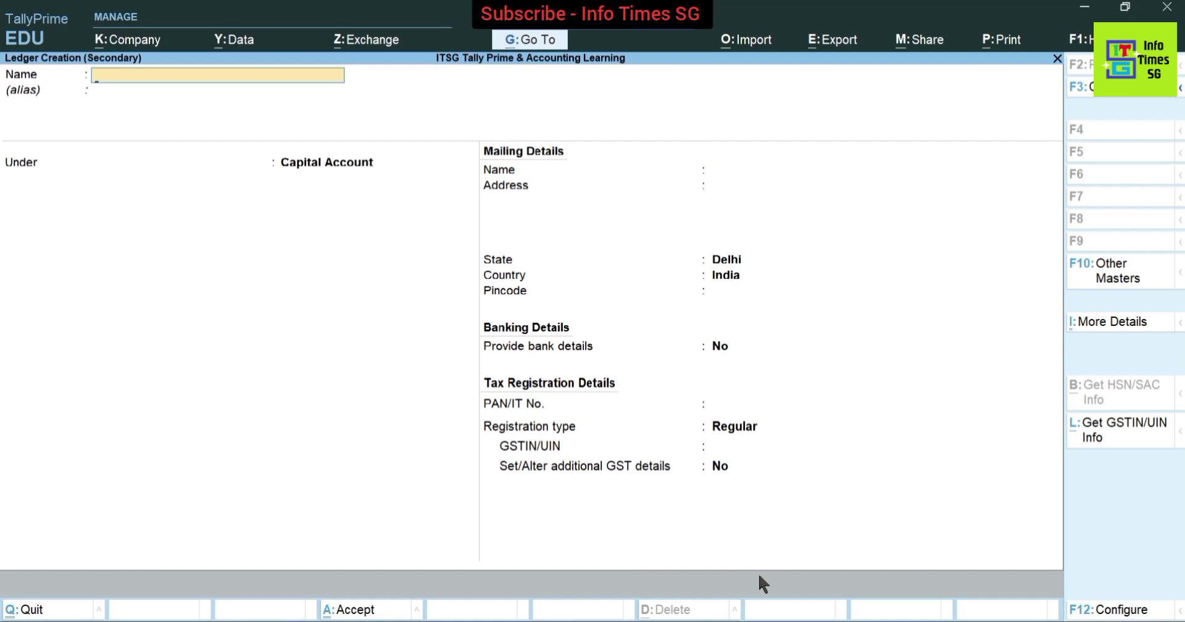
pyautogui.write('Kotak Balanced Advantage Fund - Growth')
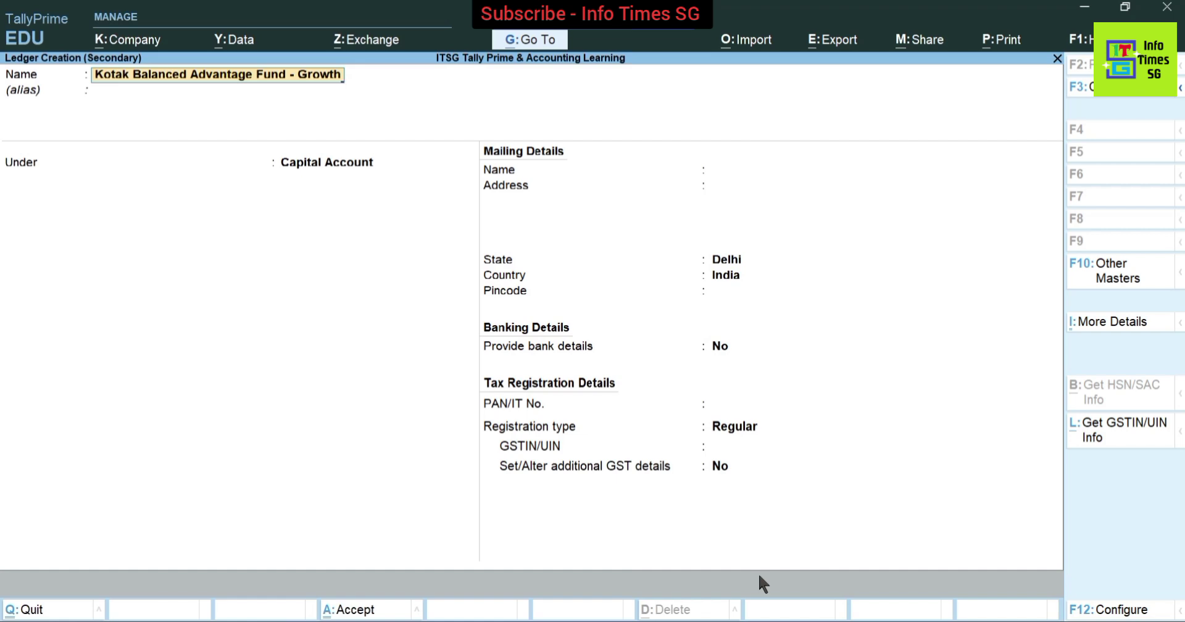
pyautogui.press('Return')
pyautogui.press('Return')
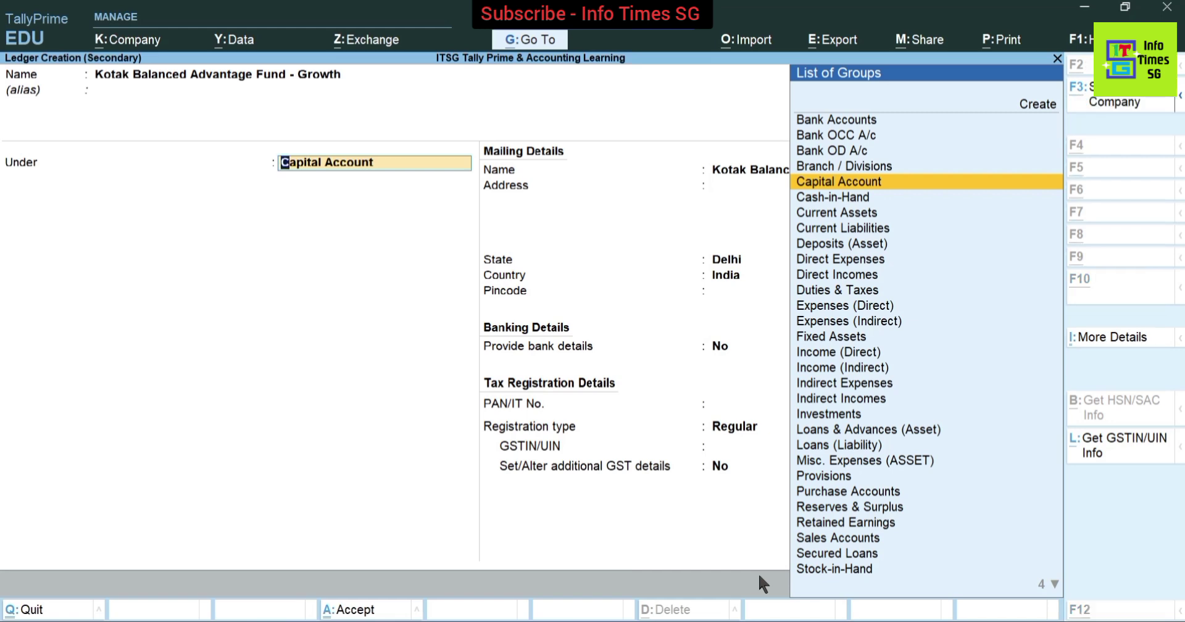
# Step: Create a new parent group for the ledger, named Mutual Fund, under Investments
pyautogui.hotkey('alt', 'c')
pyautogui.write('Mu')
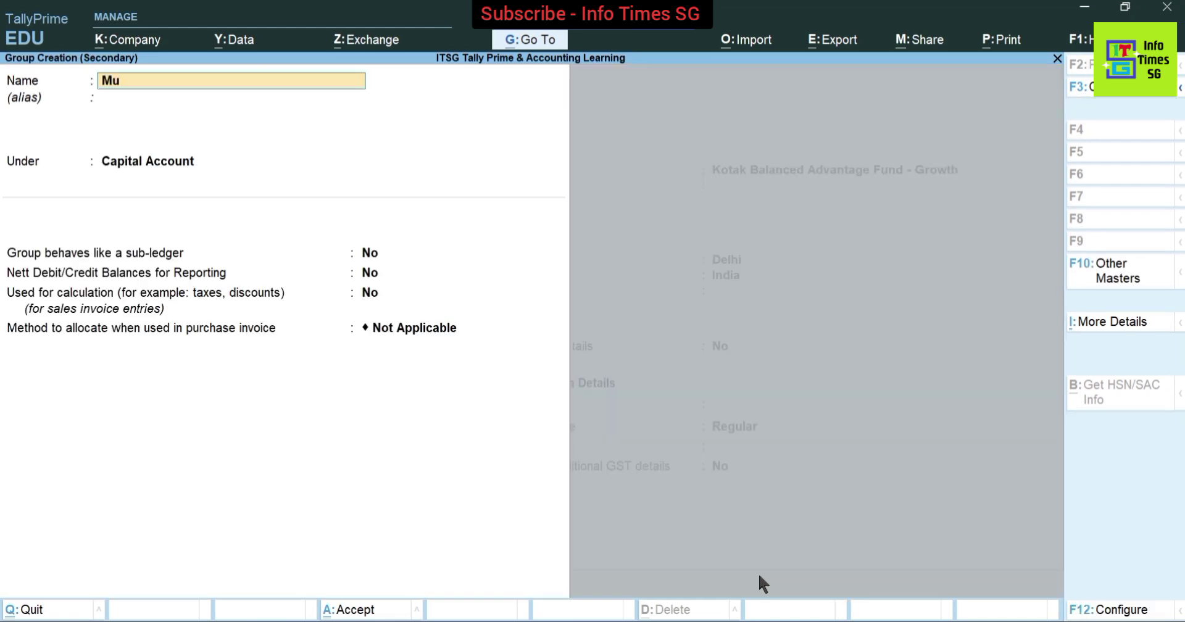
pyautogui.write('tual Fund')
pyautogui.press('Return')
pyautogui.press('Return')
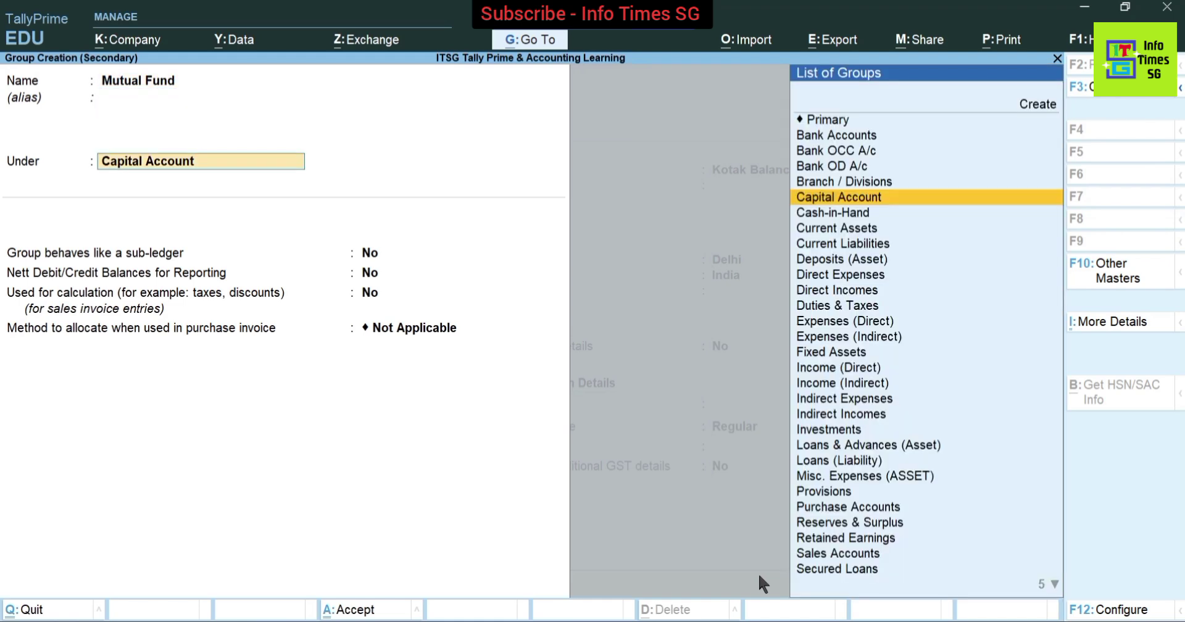
pyautogui.write('Invest')
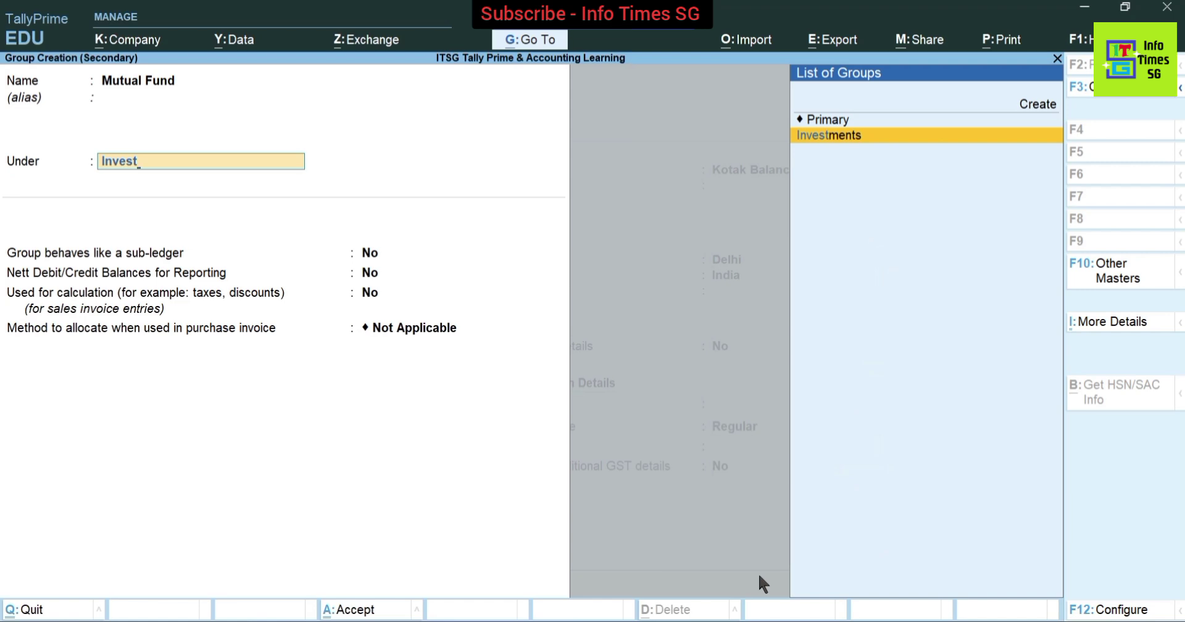
pyautogui.press('Return')
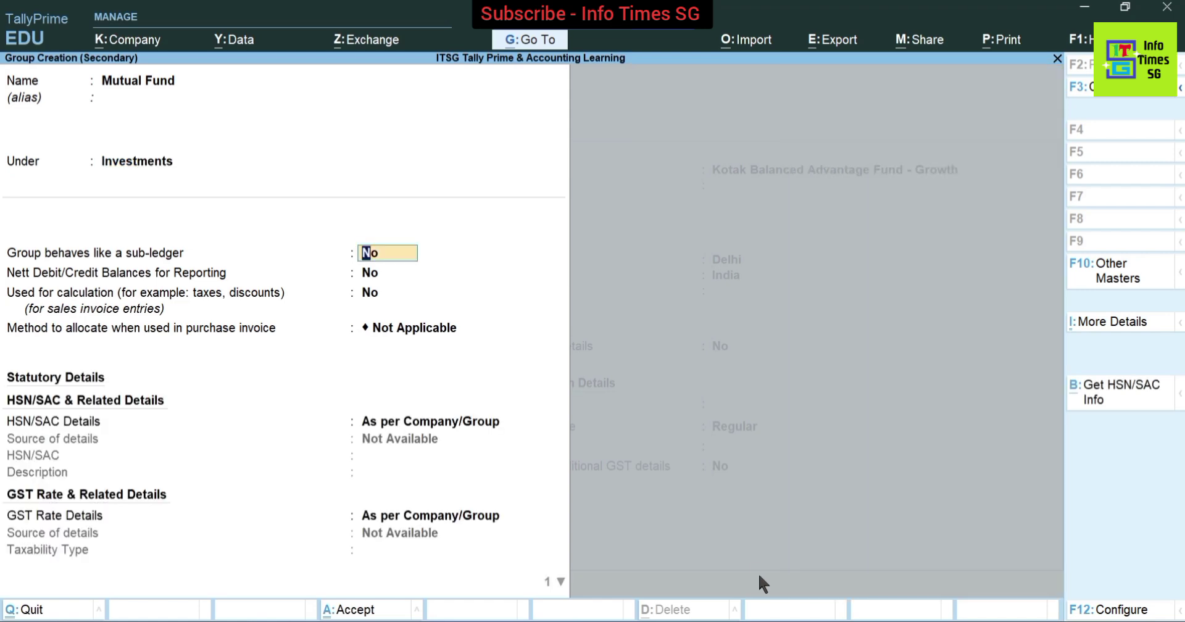
# Step: Save the Mutual Fund group with its default sub-ledger, calculation, HSN/SAC and GST rate settings
pyautogui.press('Return')
pyautogui.press('Return')
pyautogui.press('Return')
pyautogui.press('Return')
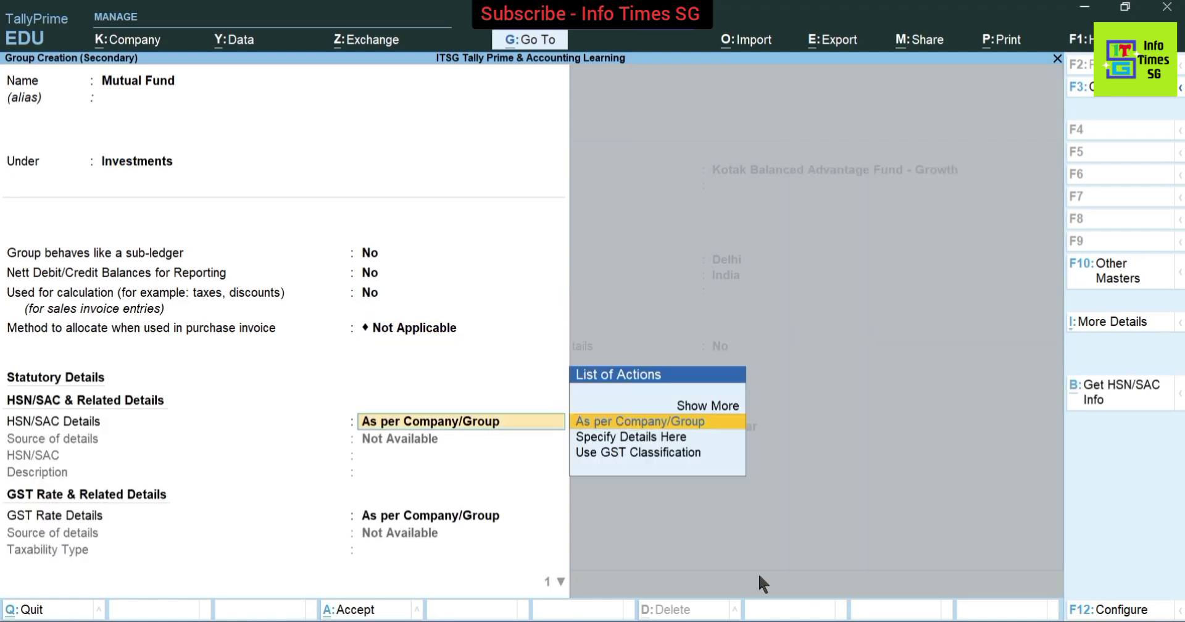
pyautogui.press('Return')
pyautogui.press('Return')
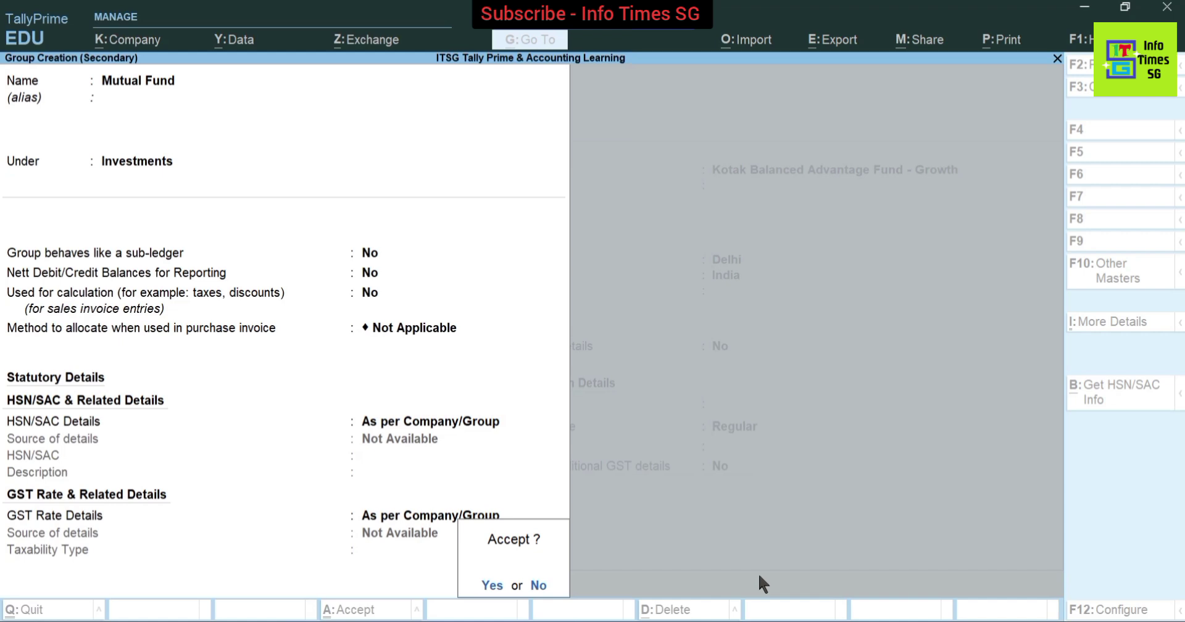
pyautogui.press('Return')
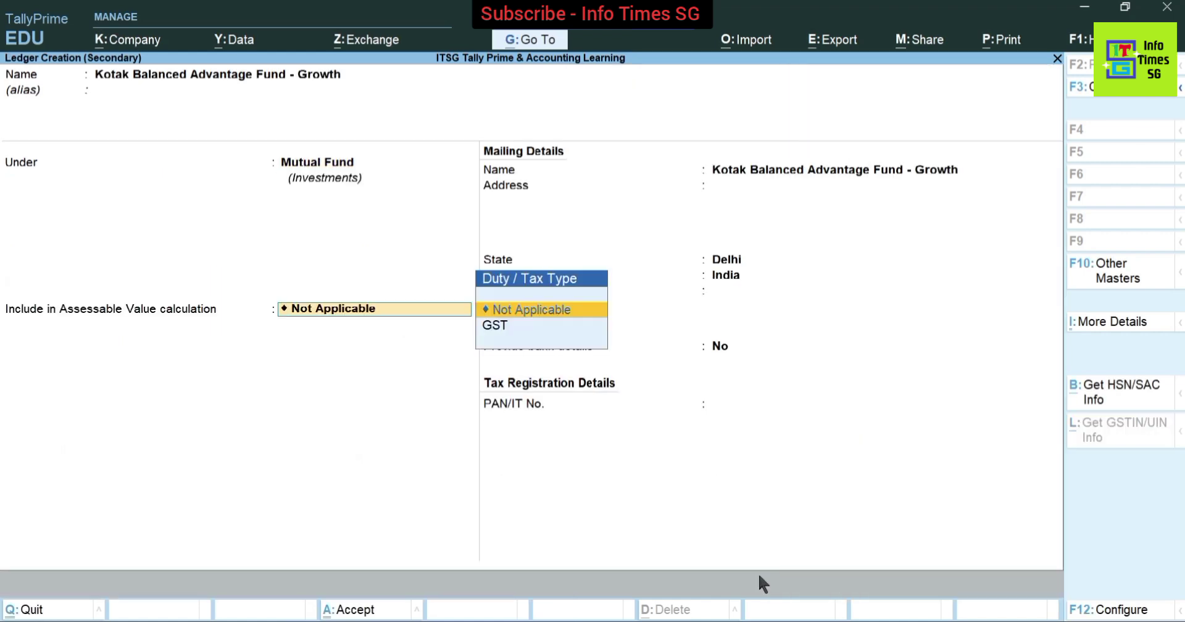
# Step: Set the fund ledger's state and country to Not Applicable, keep the other defaults, and save the ledger
pyautogui.press('Return')
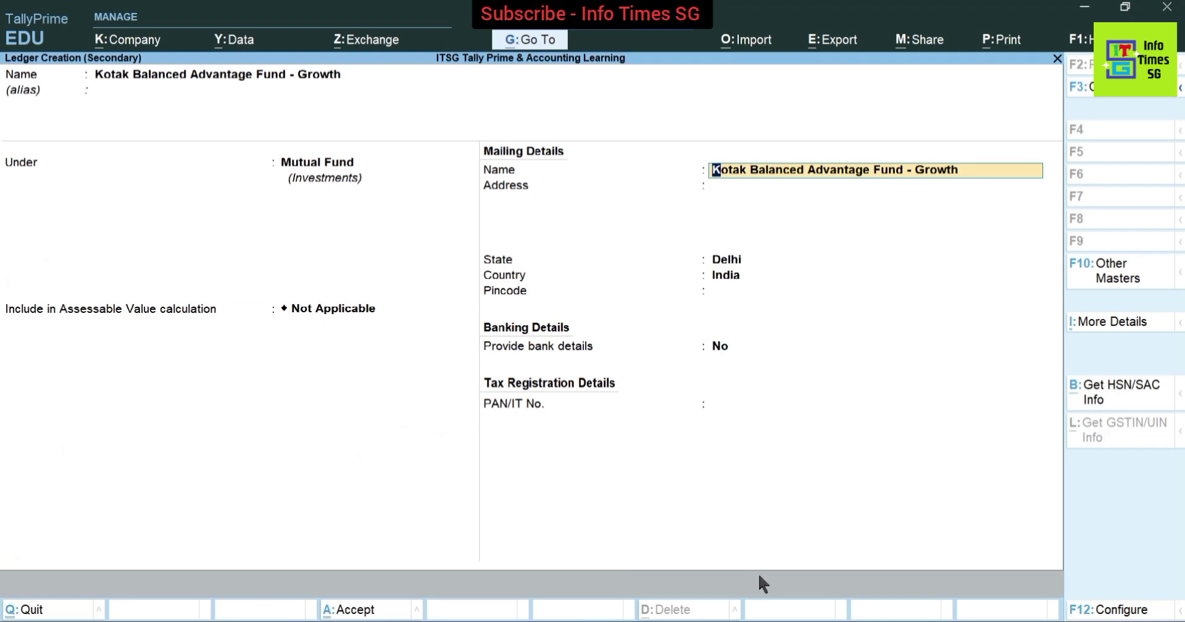
pyautogui.press('Return')
pyautogui.press('Return')
pyautogui.write('No')
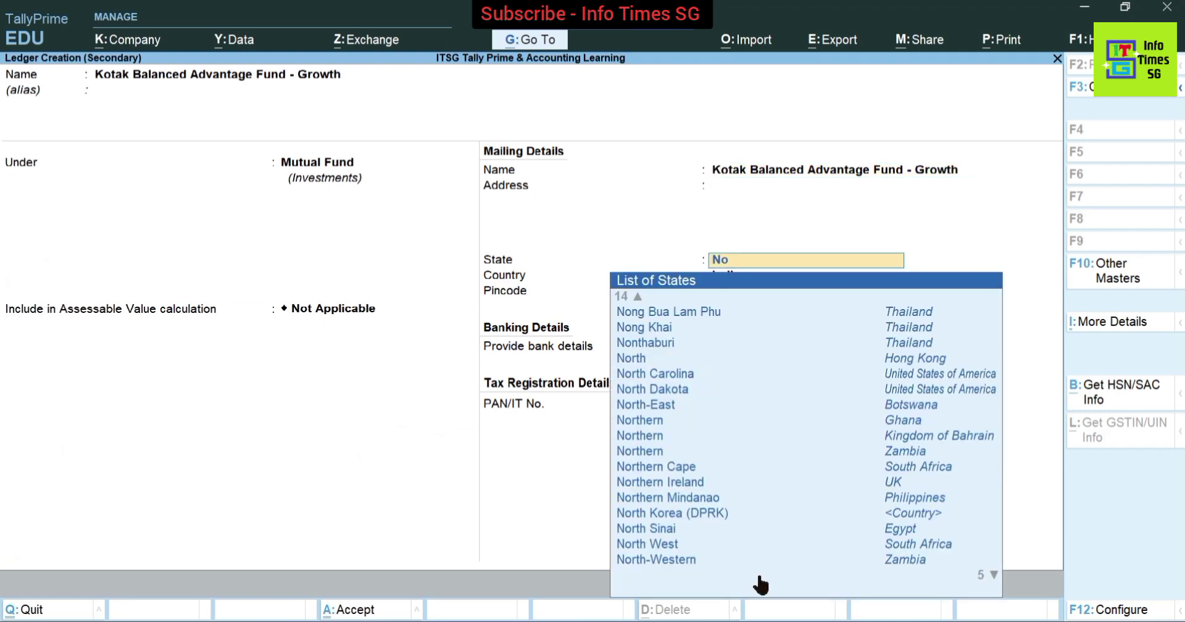
pyautogui.write('t')
pyautogui.press('Return')
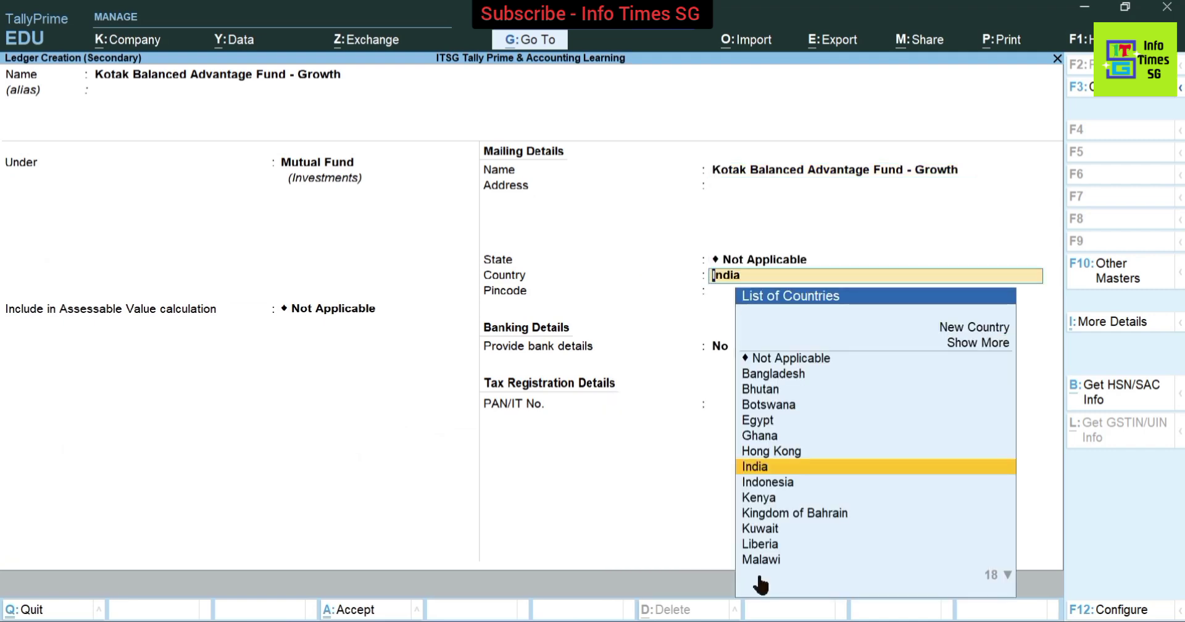
pyautogui.write('Not')
pyautogui.press('Return')
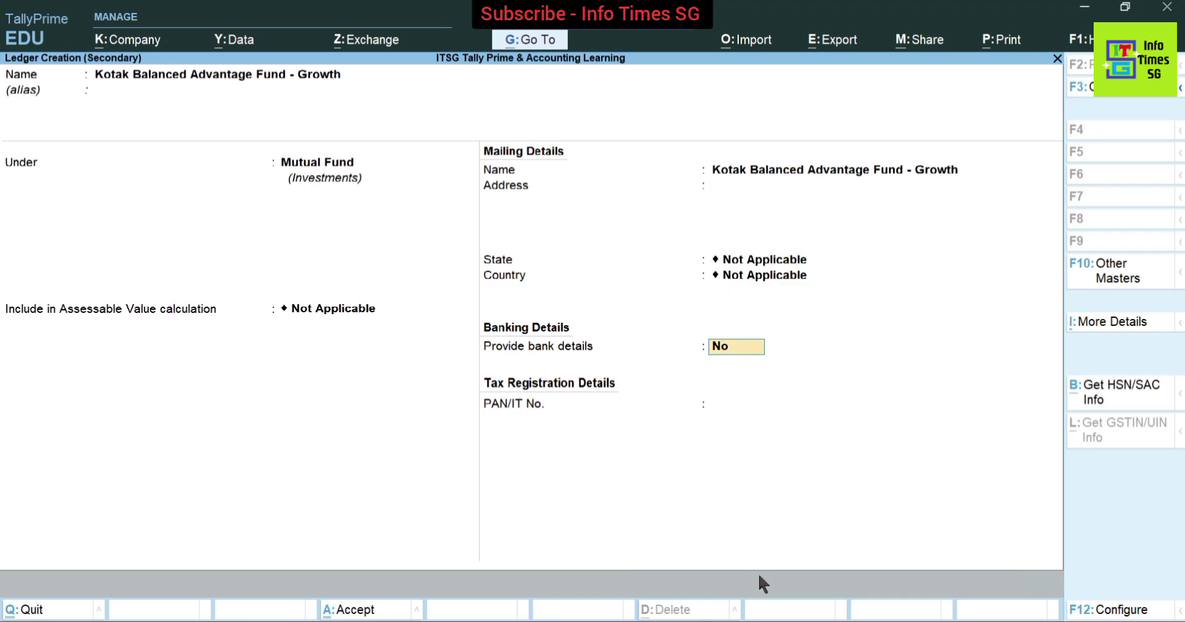
pyautogui.press('Return')
pyautogui.press('Return')
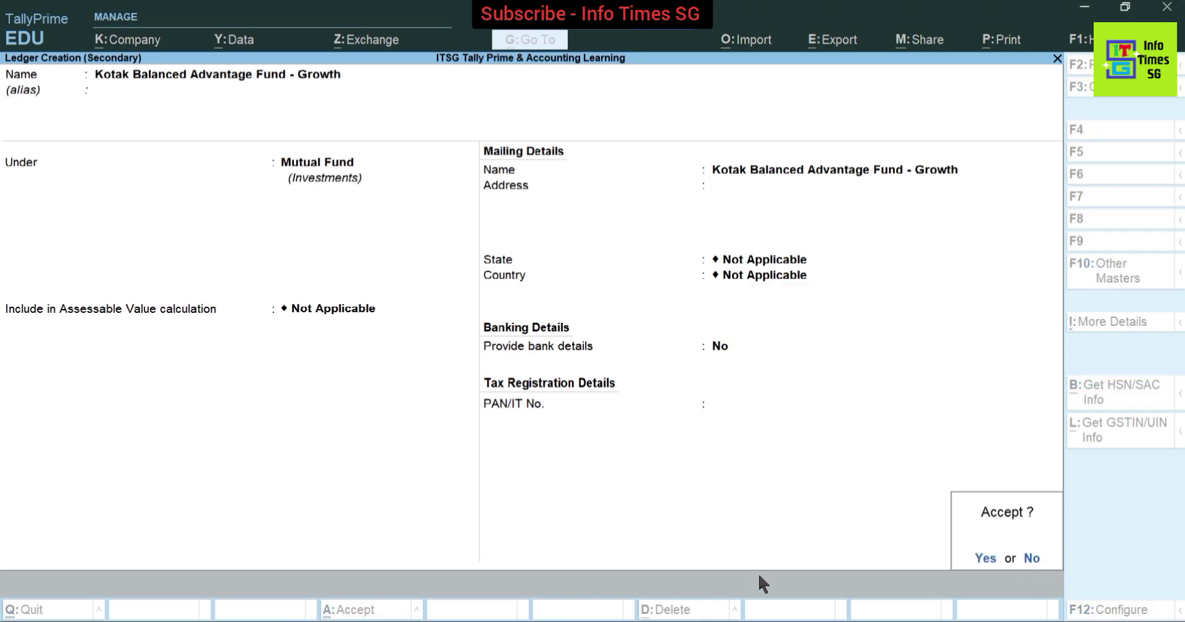
pyautogui.press('Return')
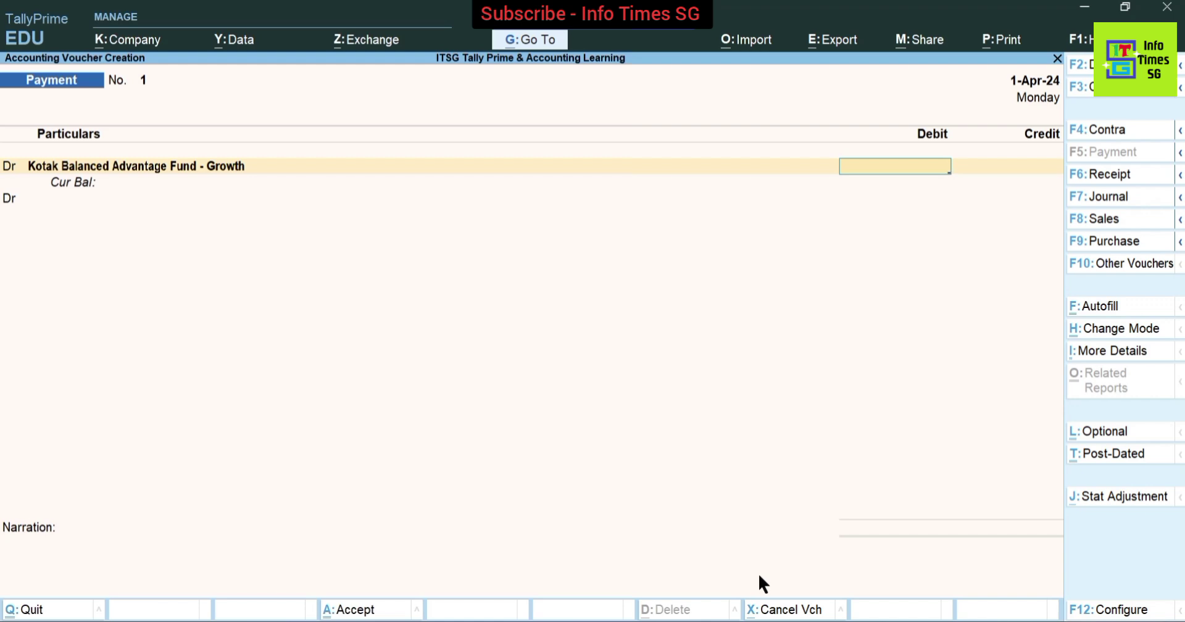
# Step: Debit Kotak Balanced Advantage Fund - Growth with 5,00,000 and credit State Bank of India with the same amount
pyautogui.write('500000')
pyautogui.press('Return')
pyautogui.write('cr')
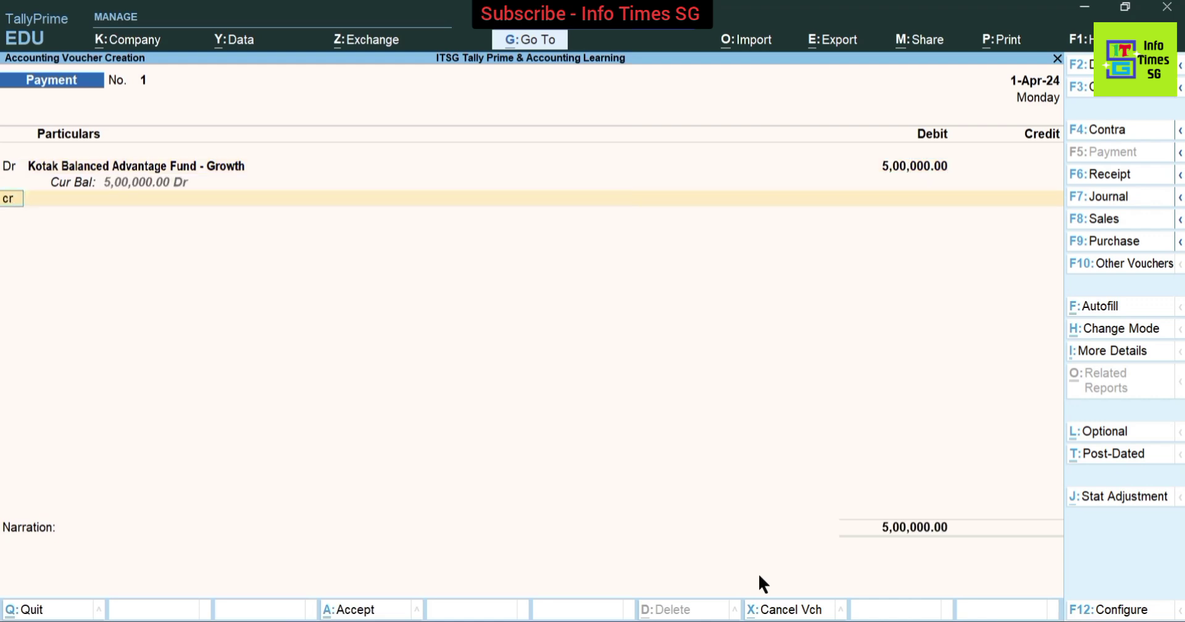
pyautogui.press('Return')
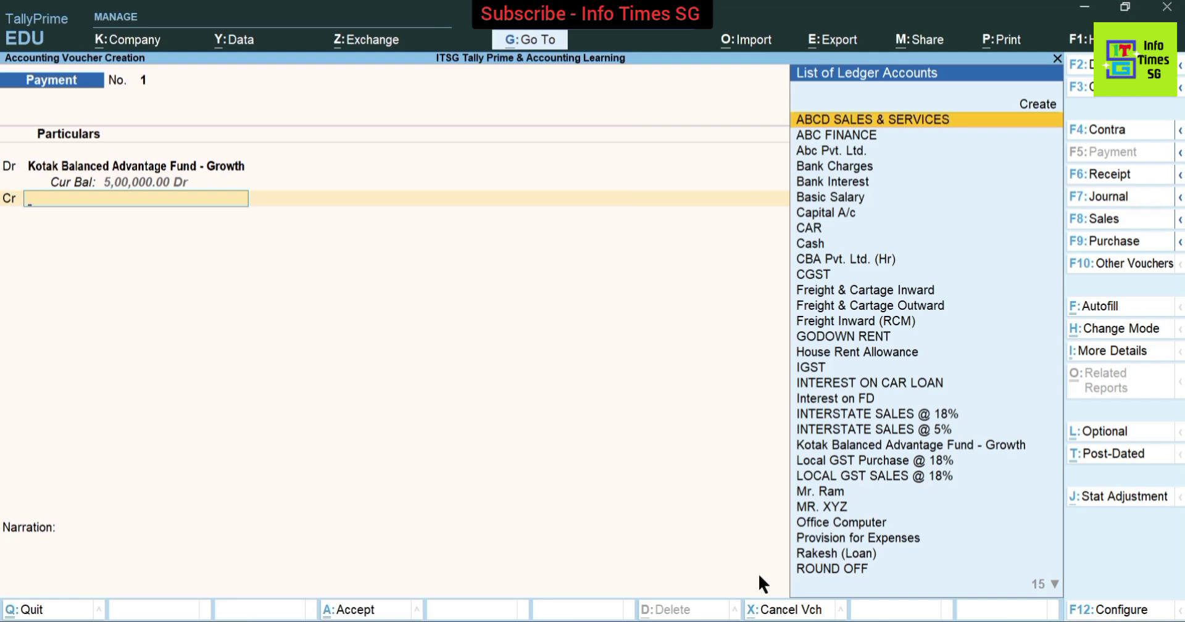
pyautogui.write('State')
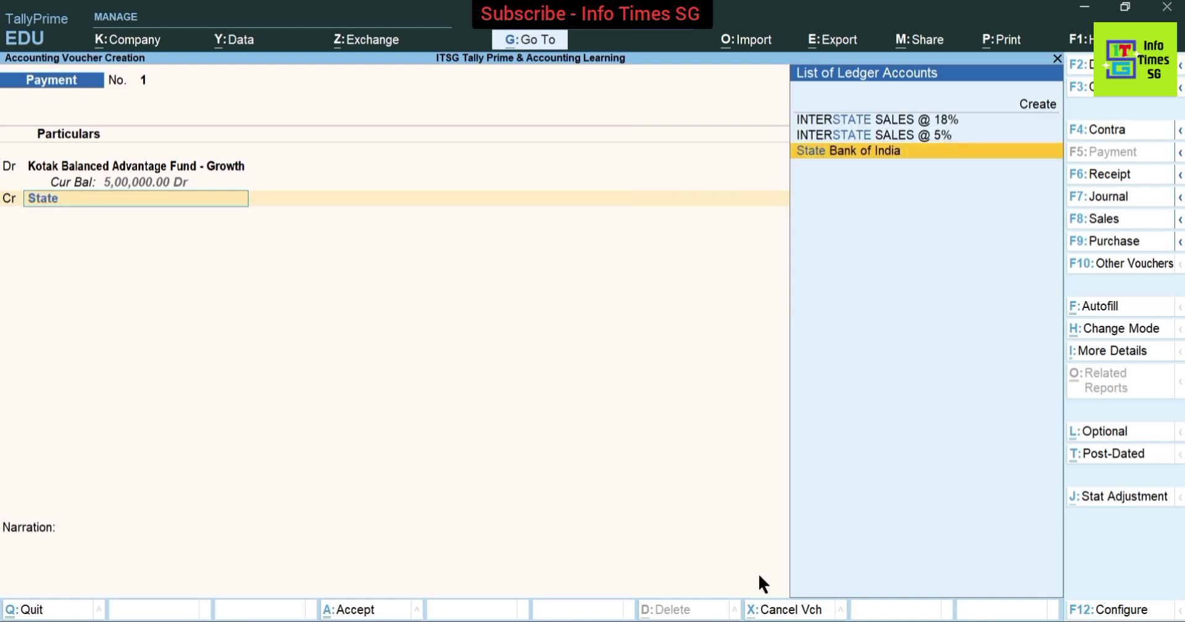
pyautogui.press('Return')
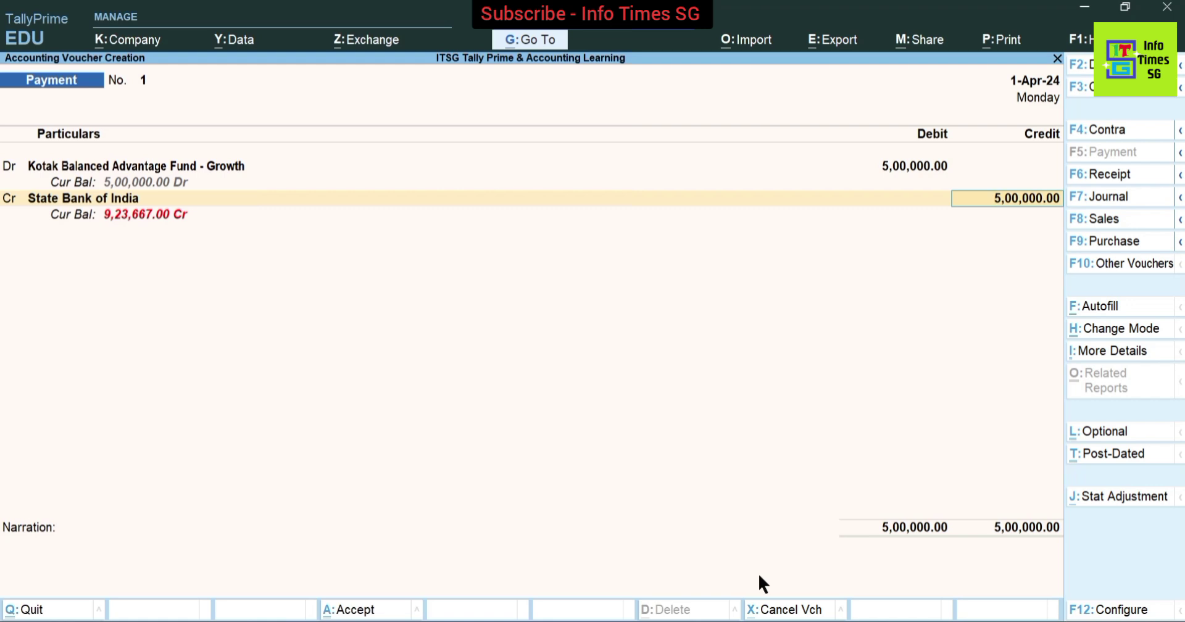
pyautogui.press('Return')
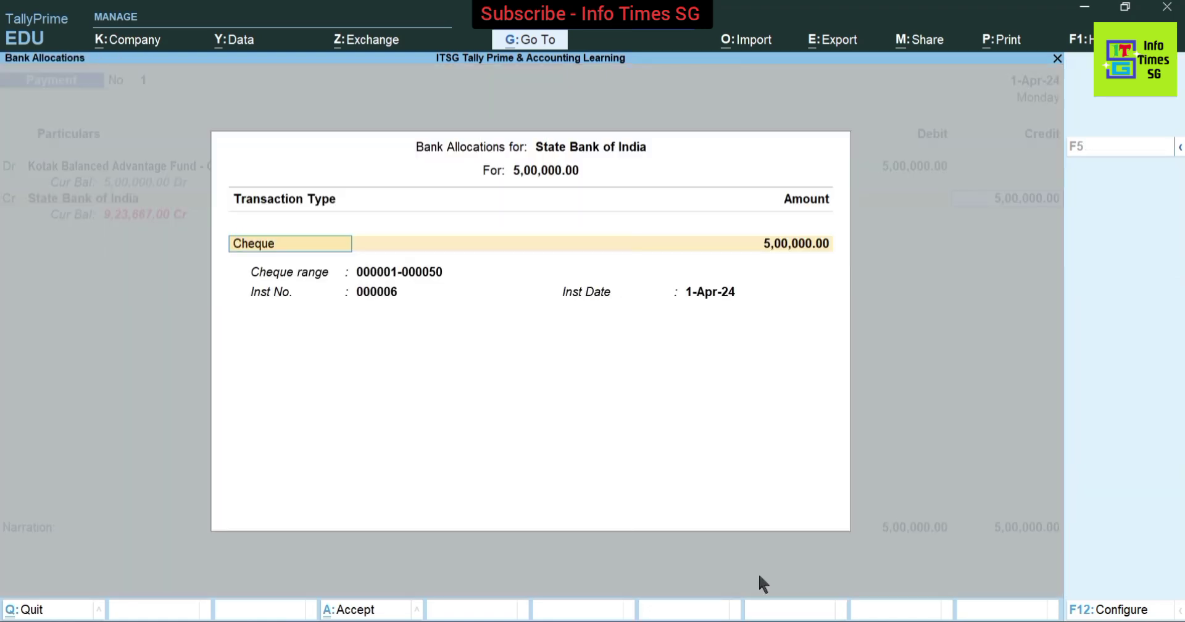
# Step: Set the State Bank of India allocation to e-Fund Transfer, leaving the account, bank and instrument details blank
pyautogui.write('ef')
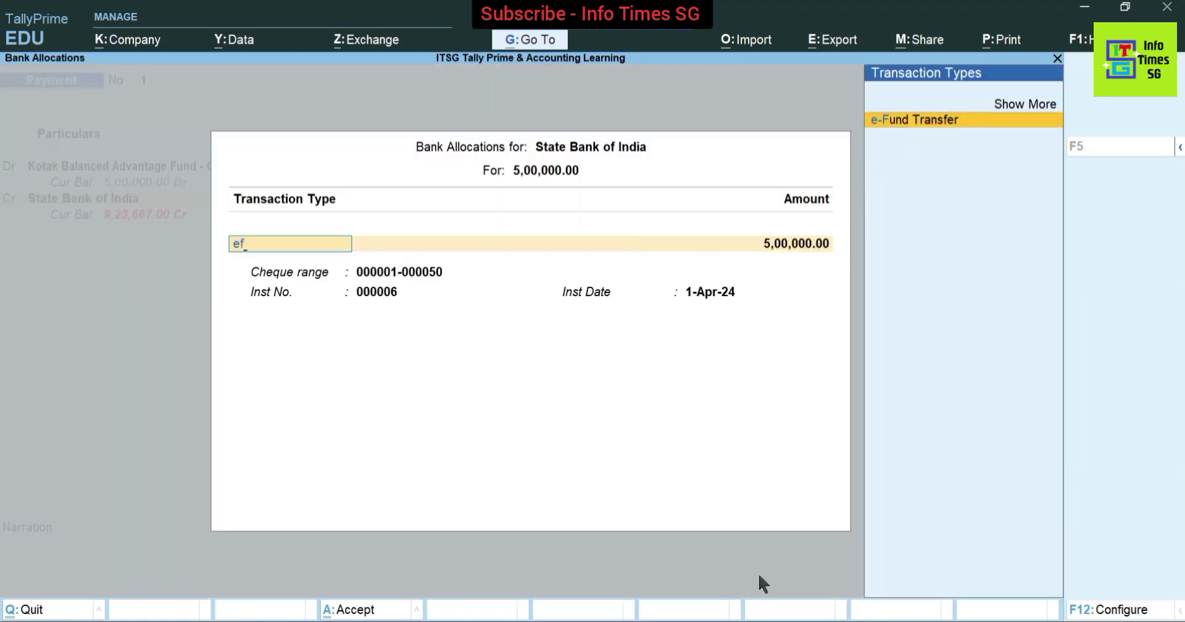
pyautogui.press('Return')
pyautogui.press('Return')
pyautogui.press('Return')
pyautogui.press('Return')
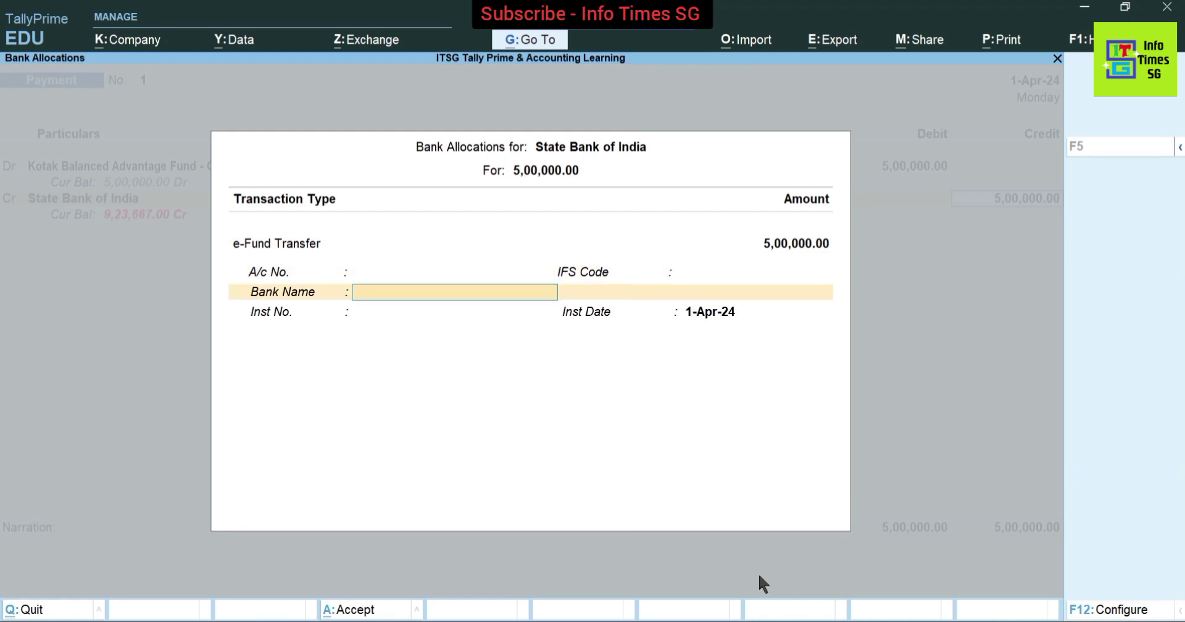
pyautogui.press('Return')
pyautogui.press('Return')
pyautogui.press('Return')
# Step: Enter the narration "Being 10,000 units of Kotak Balanced Advantage Fund - Growth purchased at the rate of Rs. 50" and save the voucher
pyautogui.write('Being')
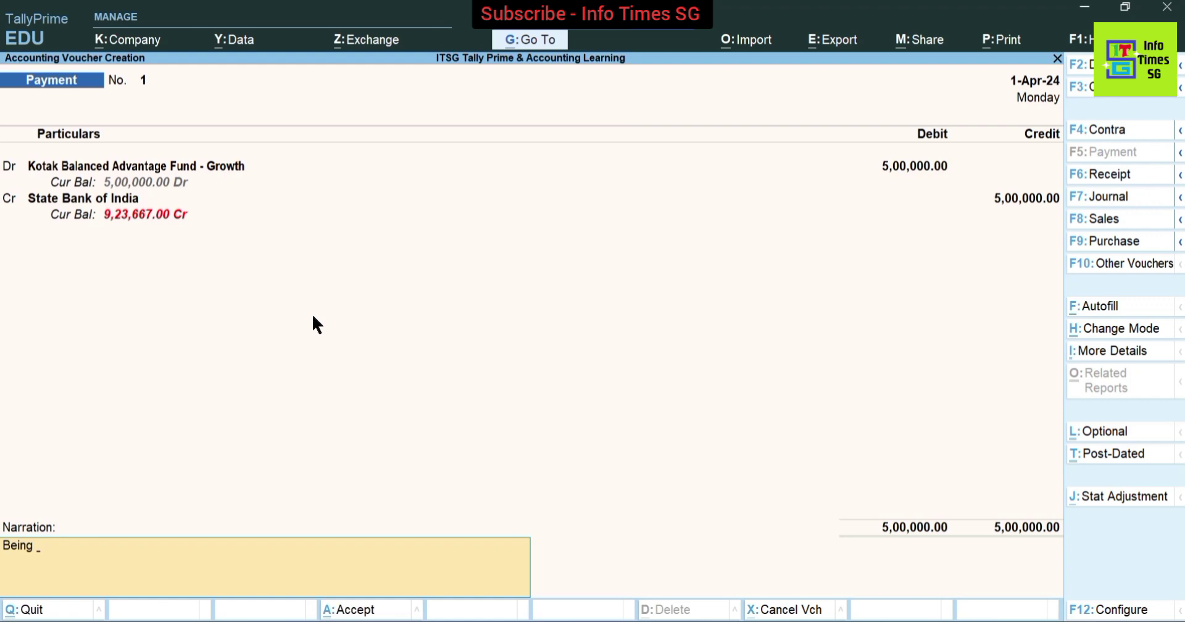
pyautogui.write('10,000 units of Kot')
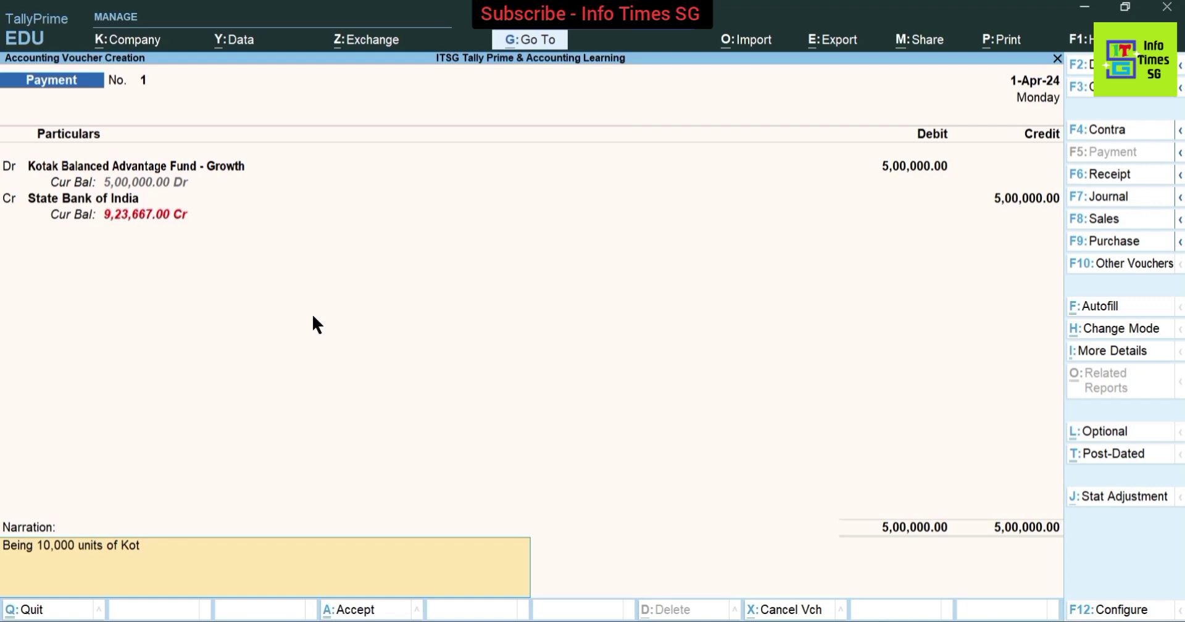
pyautogui.write('ak Balanced Advantage F')
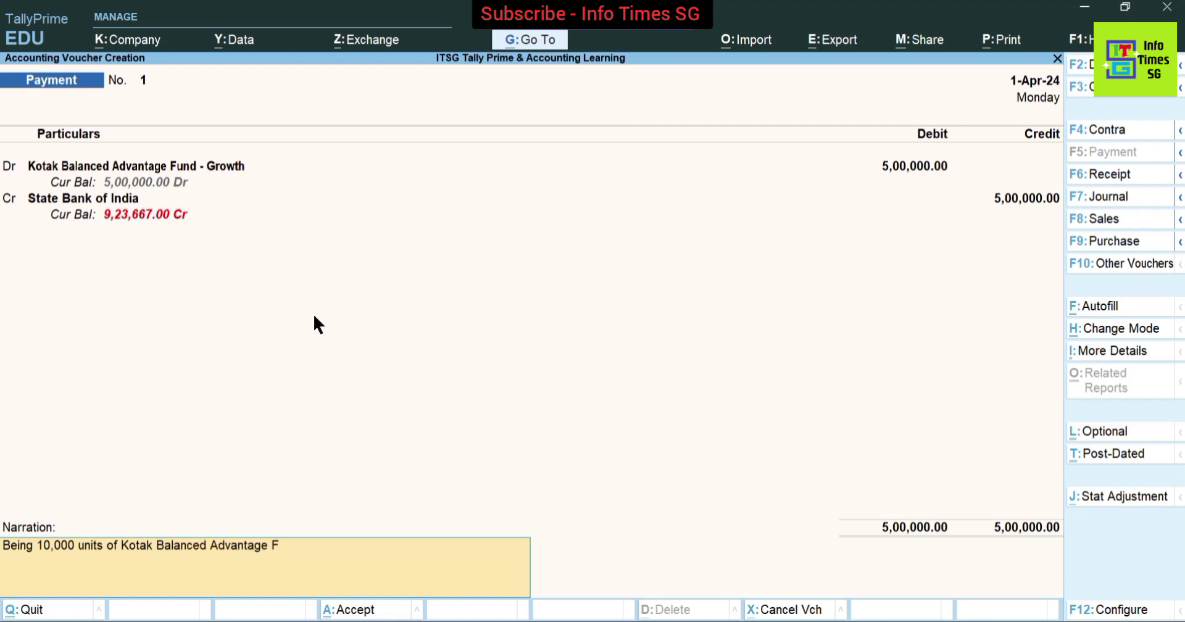
pyautogui.write('und - Growth purchased at the rate')
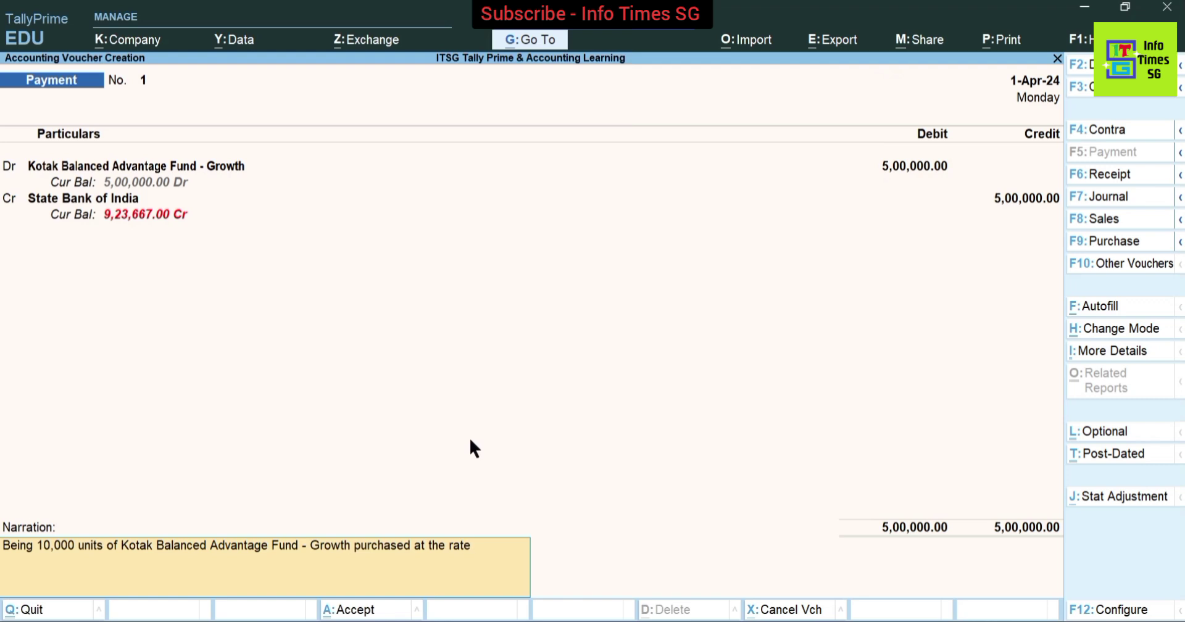
pyautogui.write(' of Rs. 50')
pyautogui.press('Return')
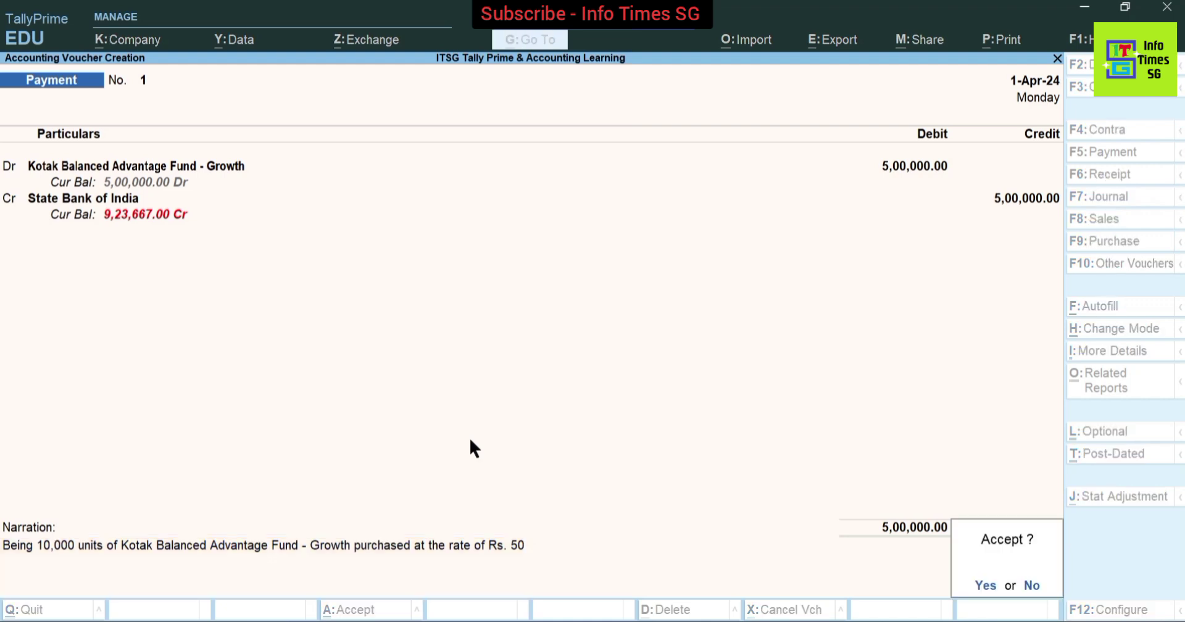
pyautogui.press('Return')
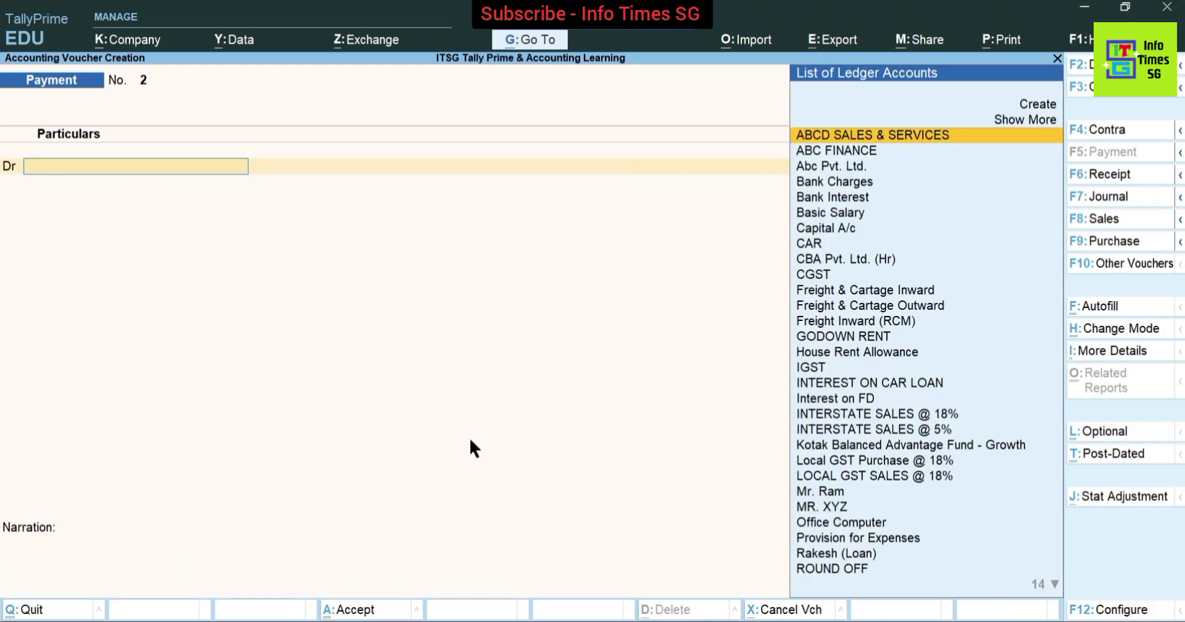
# Step: Review the saved payment voucher, and drill down from the Balance Sheet's Investments into the Mutual Fund group
pyautogui.press('pageup')
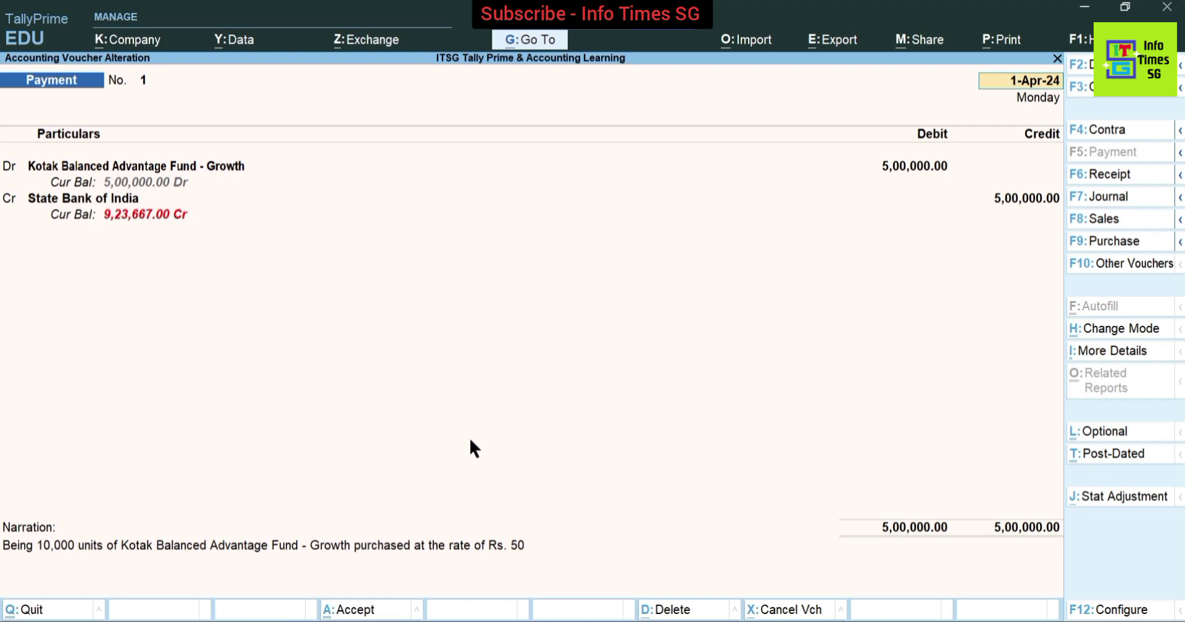
pyautogui.press('Escape')
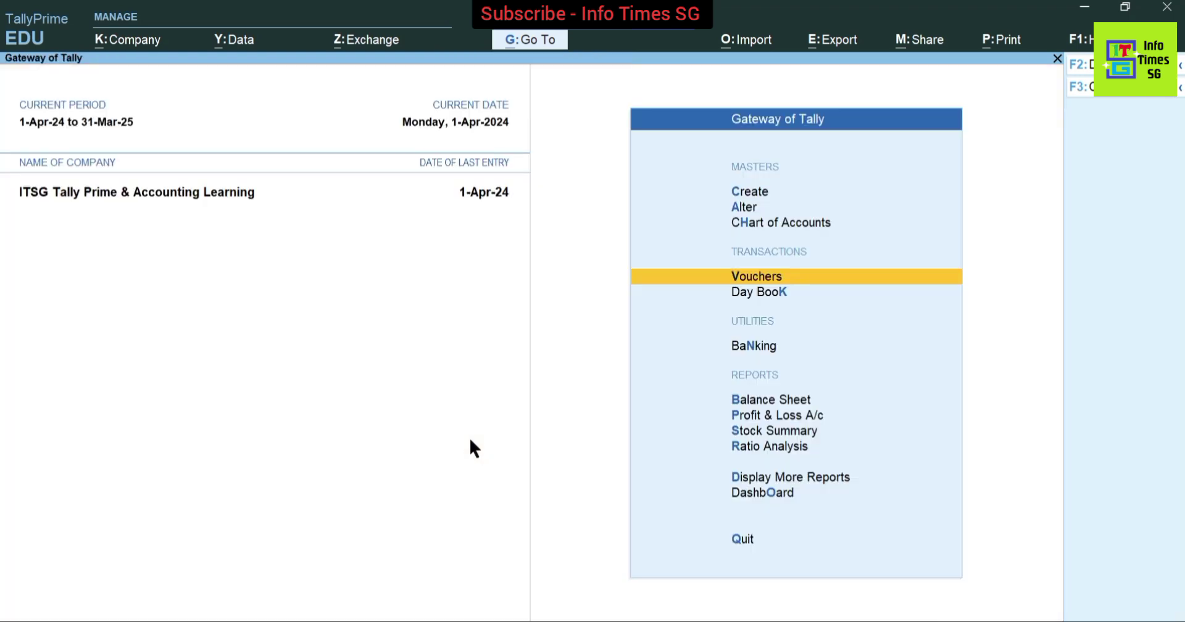
pyautogui.press('b')
pyautogui.press('Right')
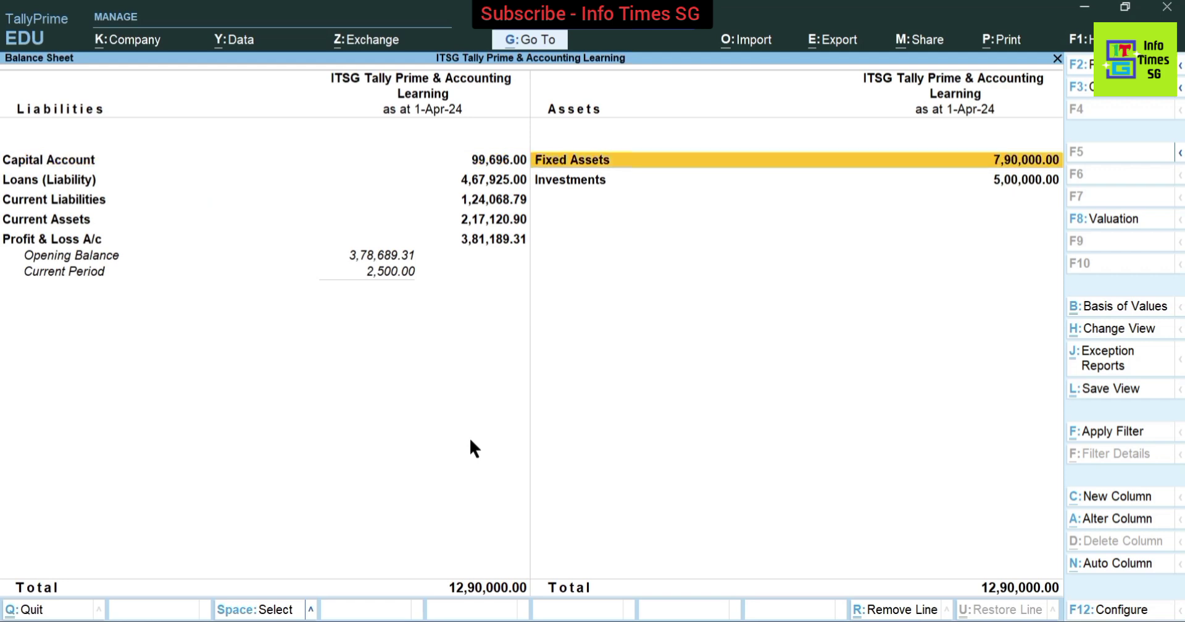
pyautogui.press('Down')
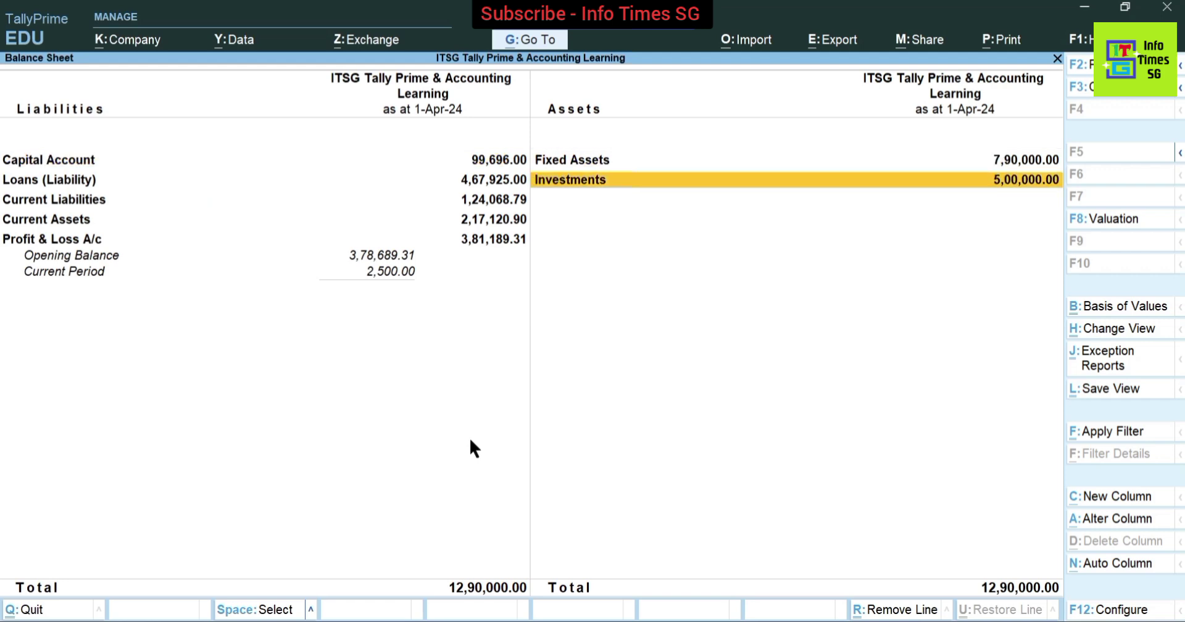
pyautogui.press('Return')
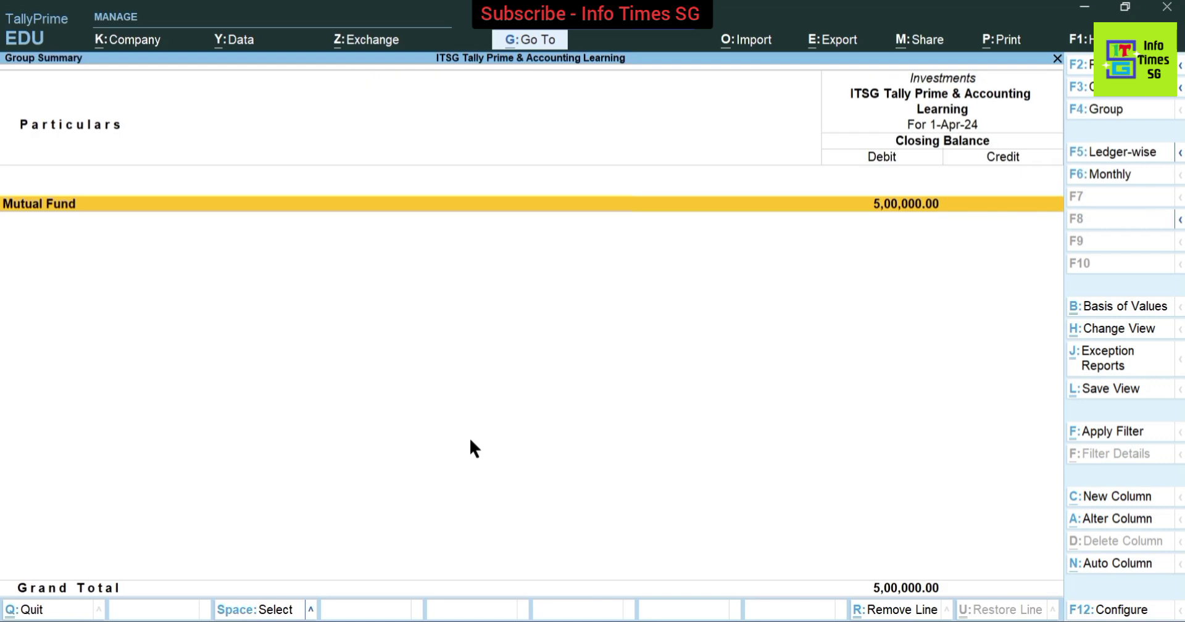
pyautogui.press('Return')
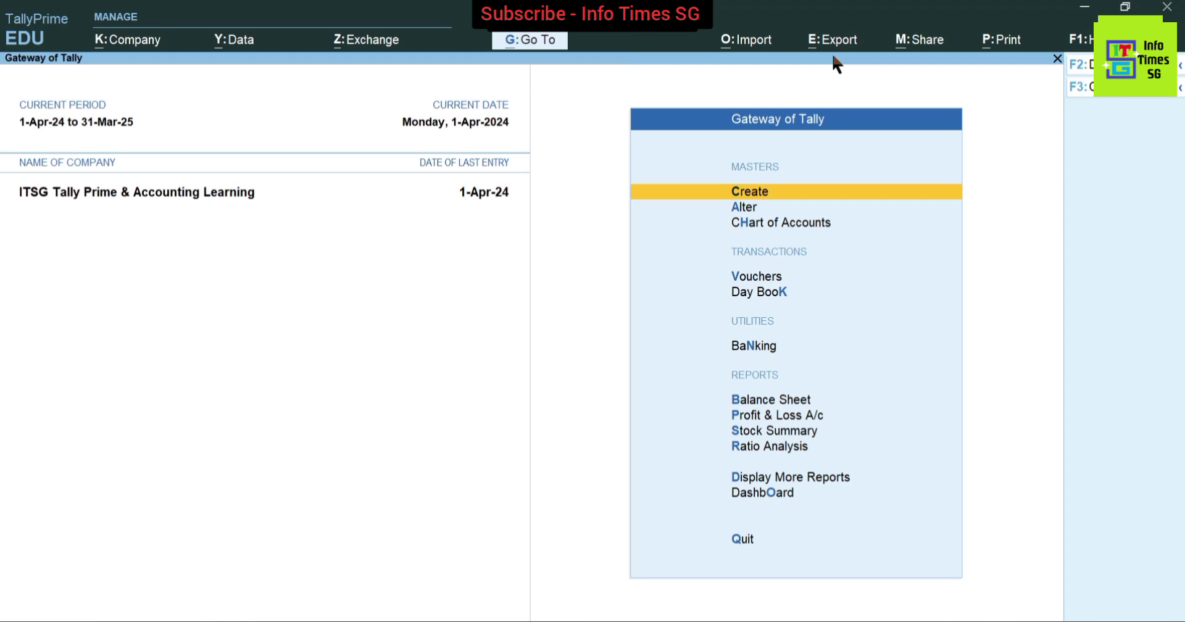
# Step: Trace the Balance Sheet's Investments down to the fund ledger's April payment voucher, and return to the Gateway of Tally
pyautogui.press('b')
pyautogui.press('Right')
pyautogui.press('Down')
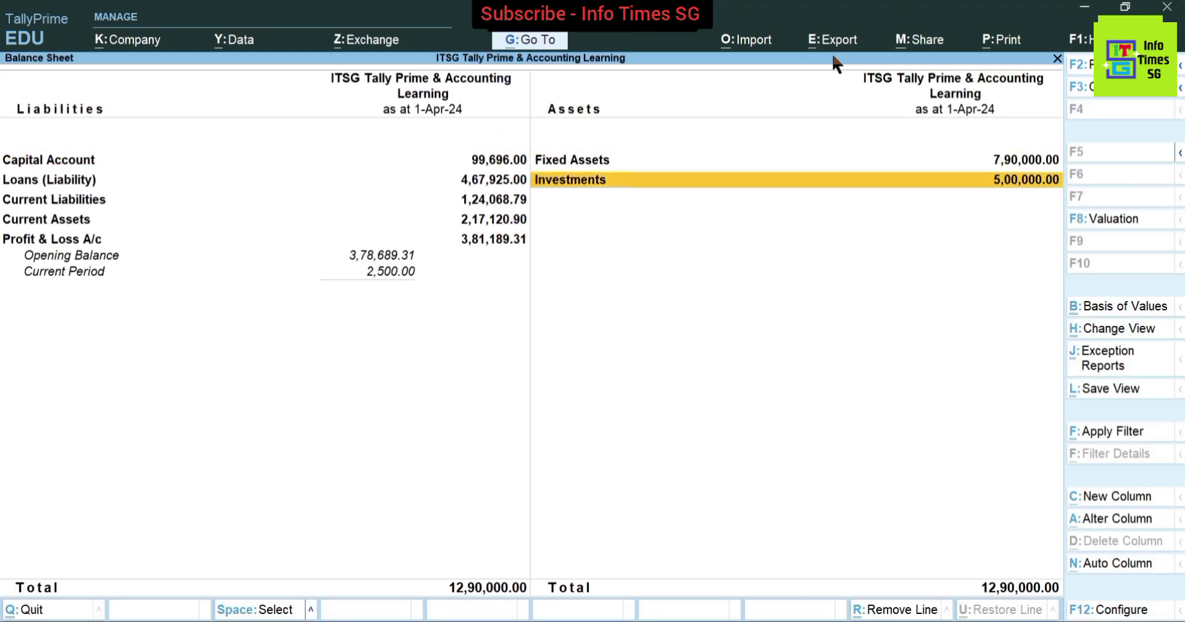
pyautogui.press('Return')
pyautogui.press('Return')
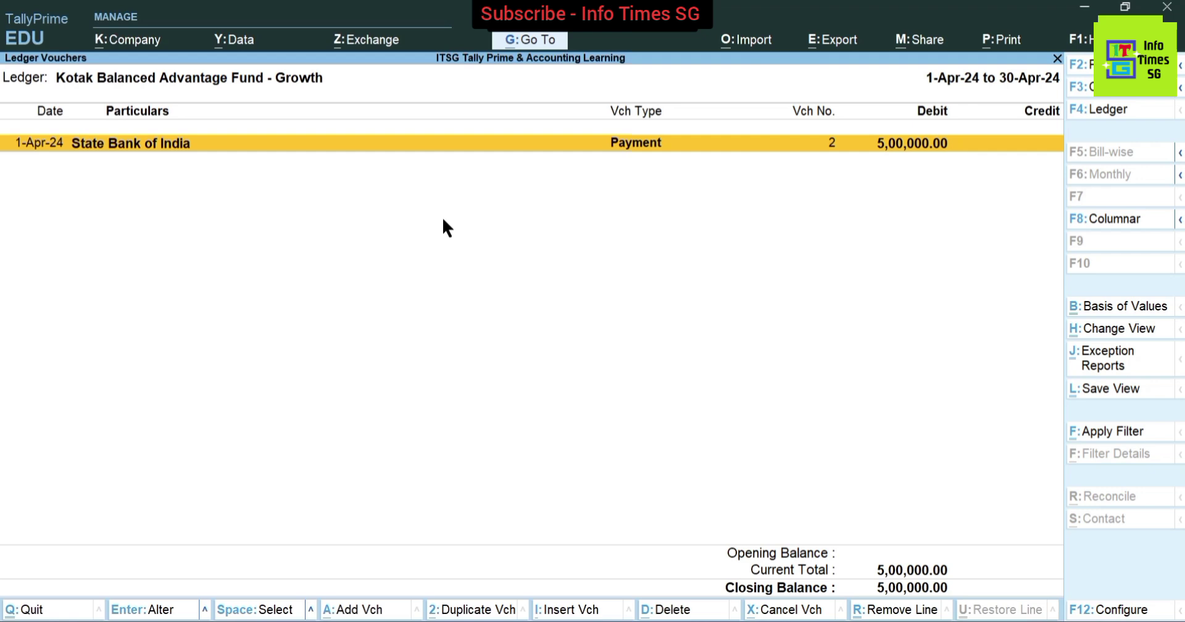
pyautogui.press('Return')
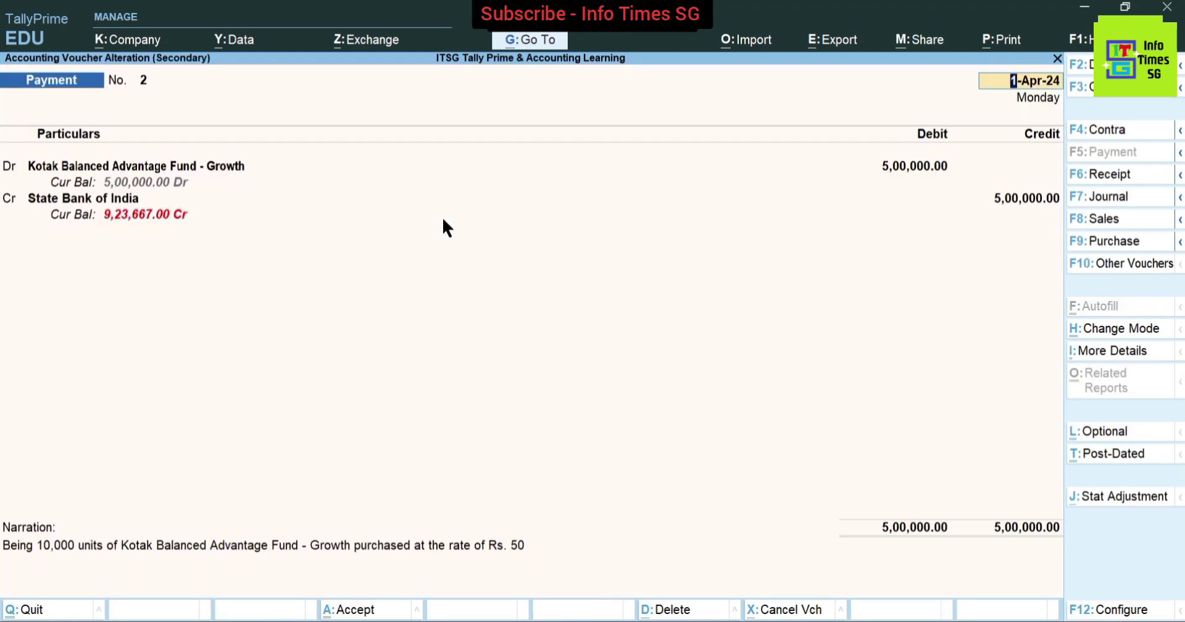
pyautogui.press('Escape')
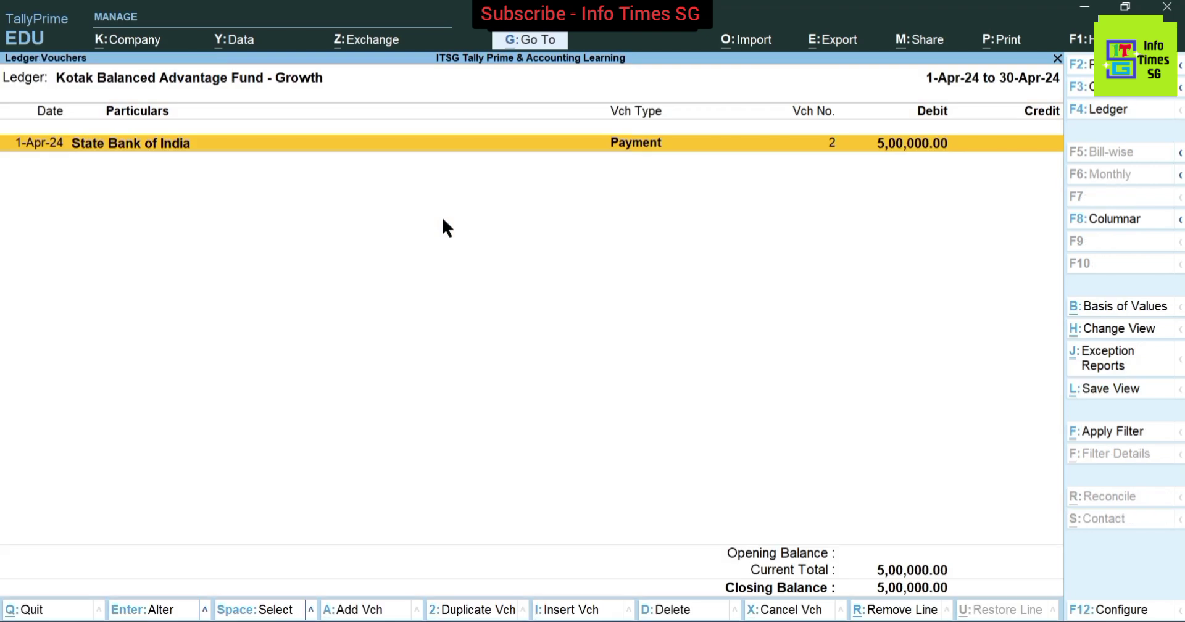
pyautogui.press('Escape')
pyautogui.press('Return')
pyautogui.press('Escape')
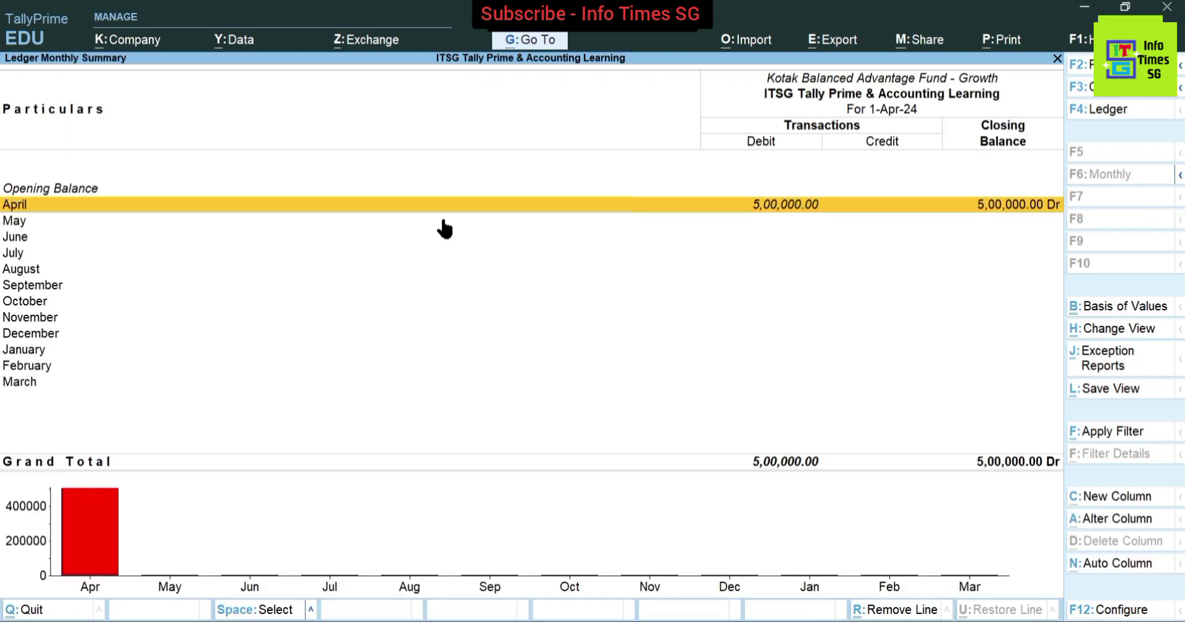
pyautogui.press('Escape')
pyautogui.press('Escape')
pyautogui.press('Escape')
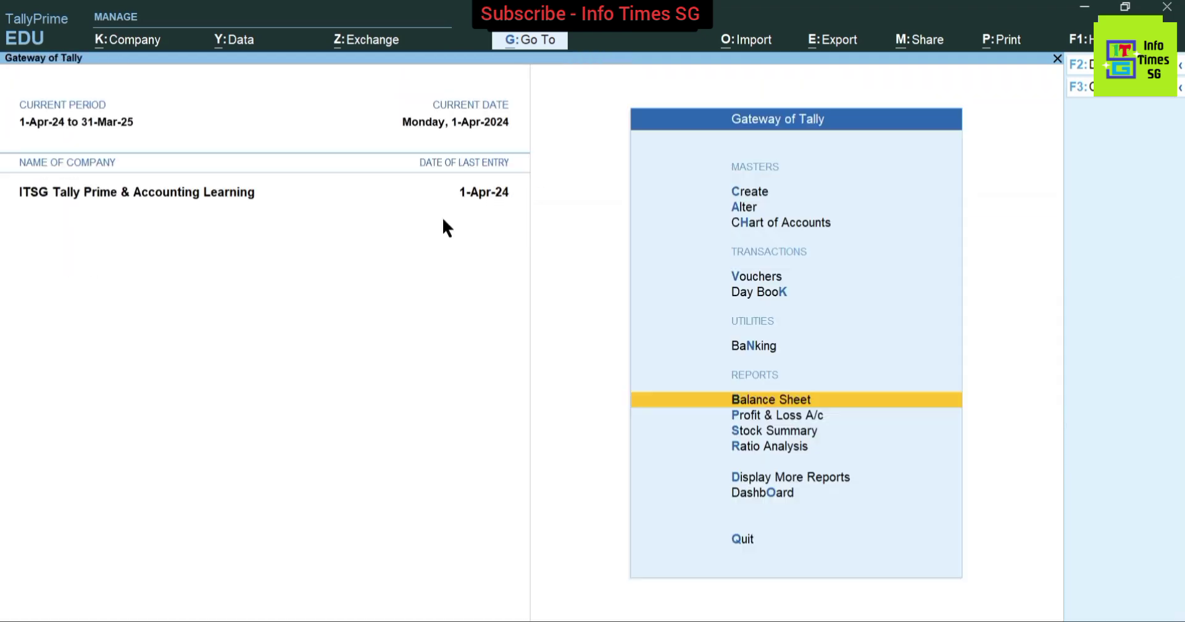
pyautogui.press('Escape')
pyautogui.press('Escape')
# Step: Start a receipt voucher with Kotak Balanced Advantage Fund - Growth as the credit ledger, and date it 1-May-24
pyautogui.press('v')
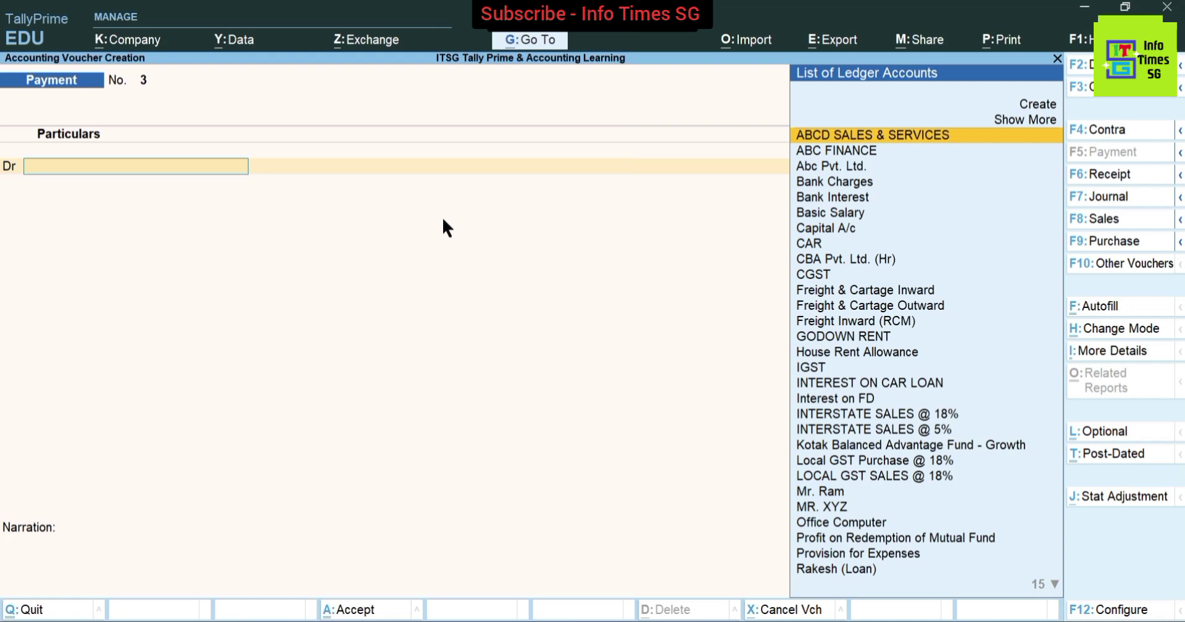
pyautogui.press('F6')
pyautogui.write('Kota')
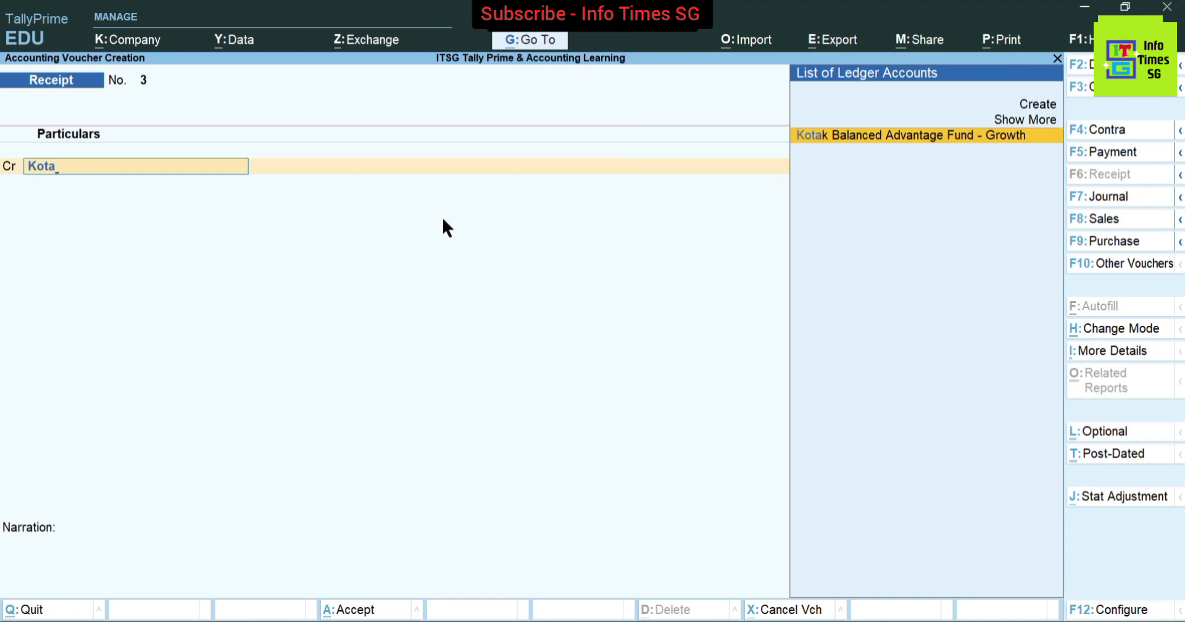
pyautogui.press('Return')
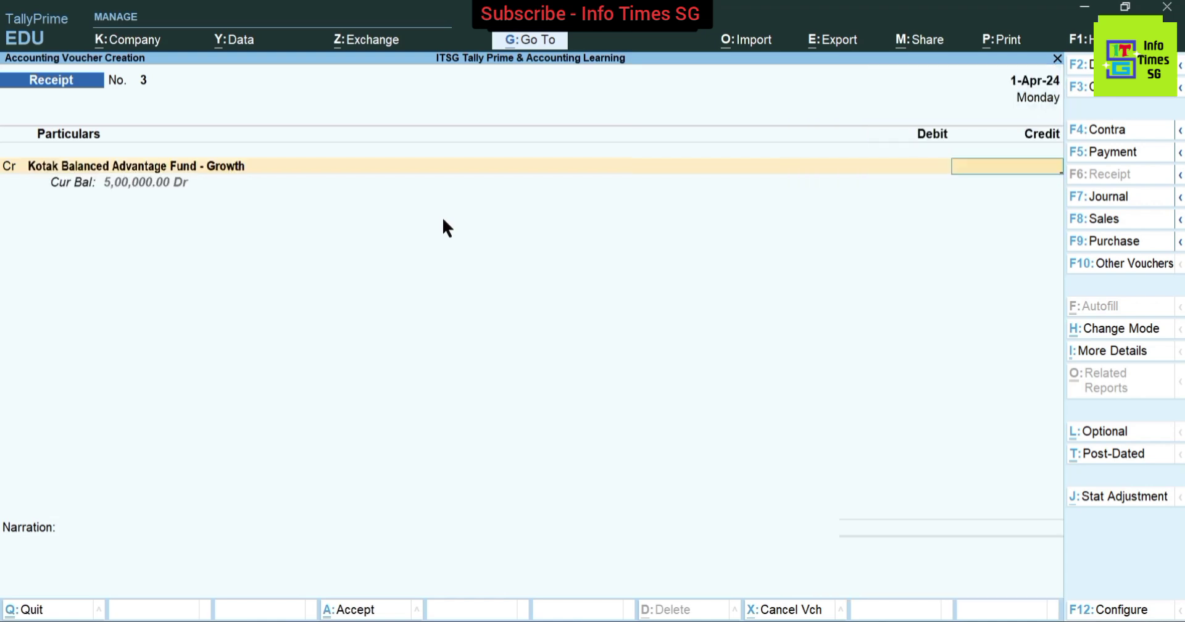
pyautogui.press('F2')
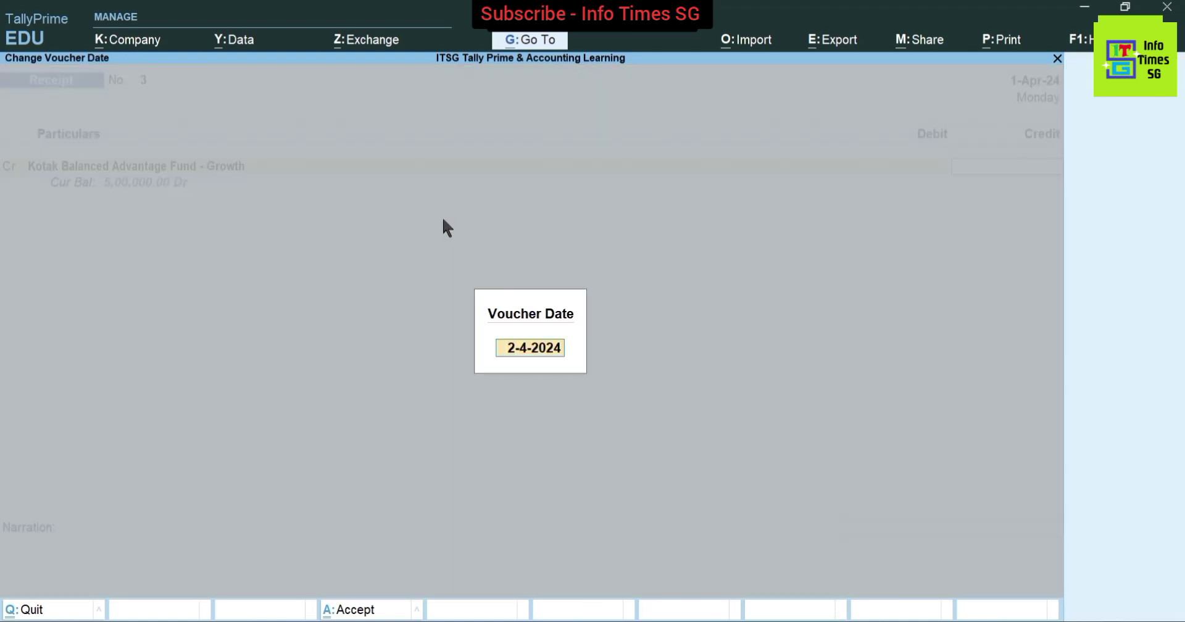
pyautogui.press('BackSpace')
pyautogui.write('1.4')
pyautogui.press('BackSpace')
pyautogui.write('5.24')
pyautogui.press('Return')
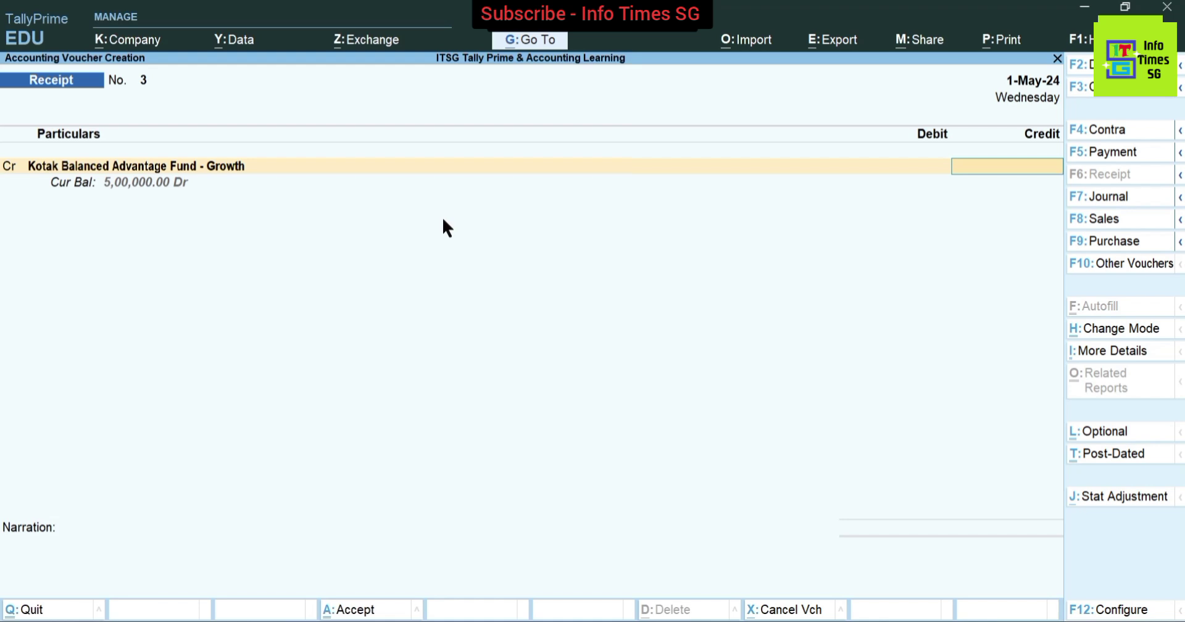
# Step: Credit the Kotak fund ledger with 5,00,000 and debit State Bank of India with 4,50,000
pyautogui.write('500000')
pyautogui.press('Return')
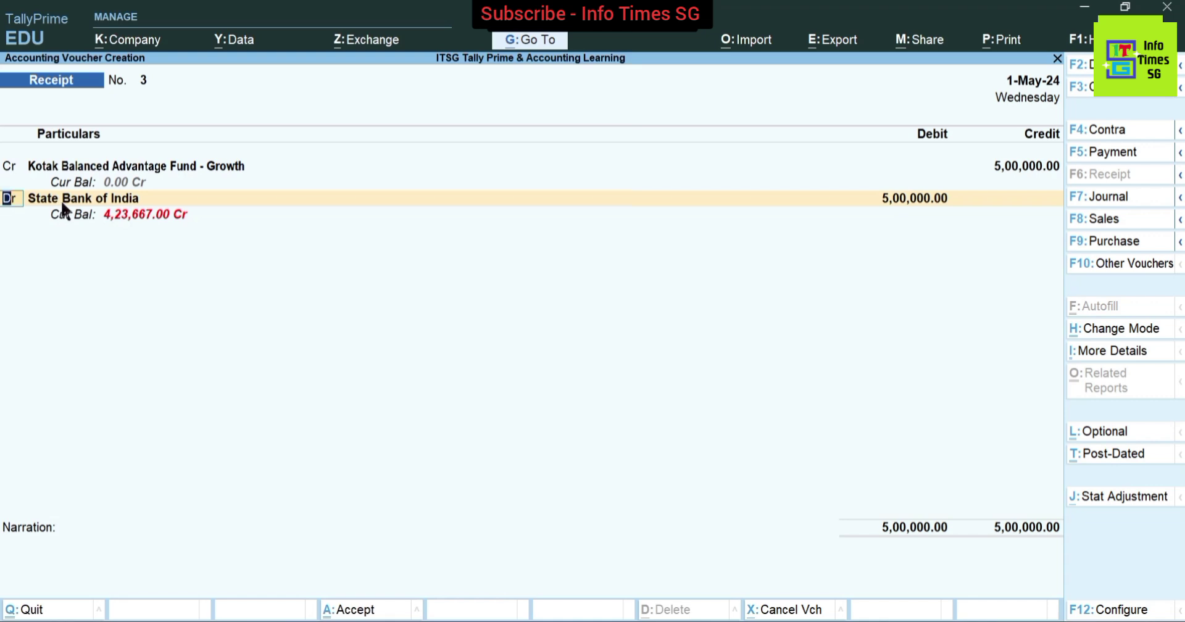
pyautogui.press('Return')
pyautogui.press('Return')
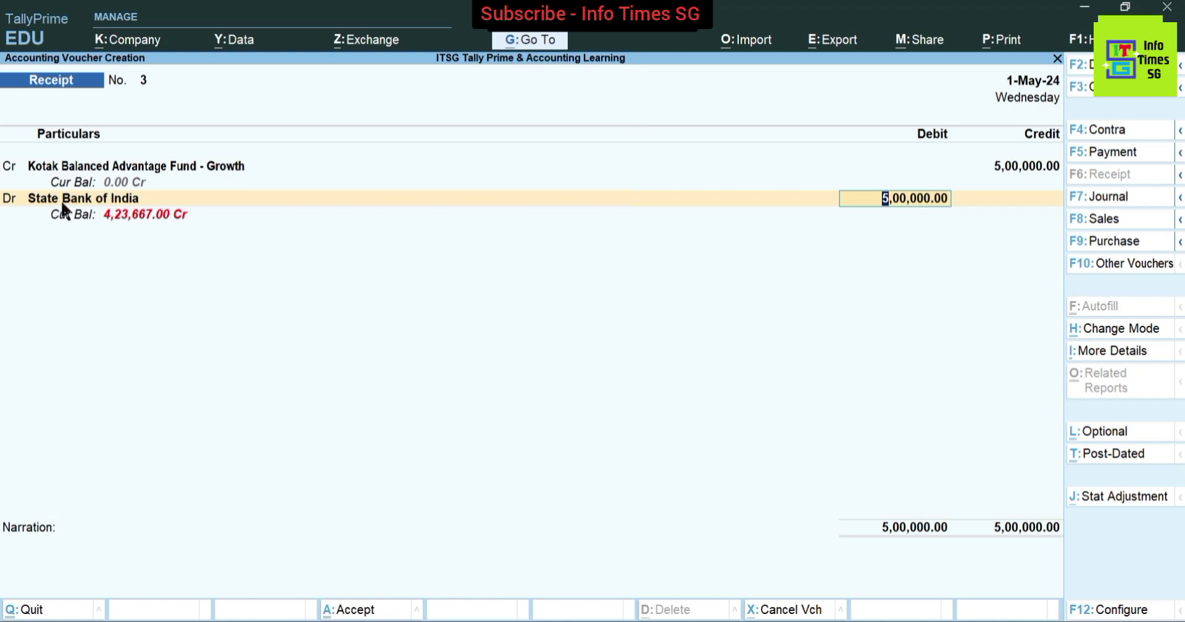
pyautogui.write('450000')
pyautogui.press('Return')
# Step: Set the receipt's State Bank of India allocation to e-Fund Transfer, leaving the instrument number and bank name blank
pyautogui.write('ef')
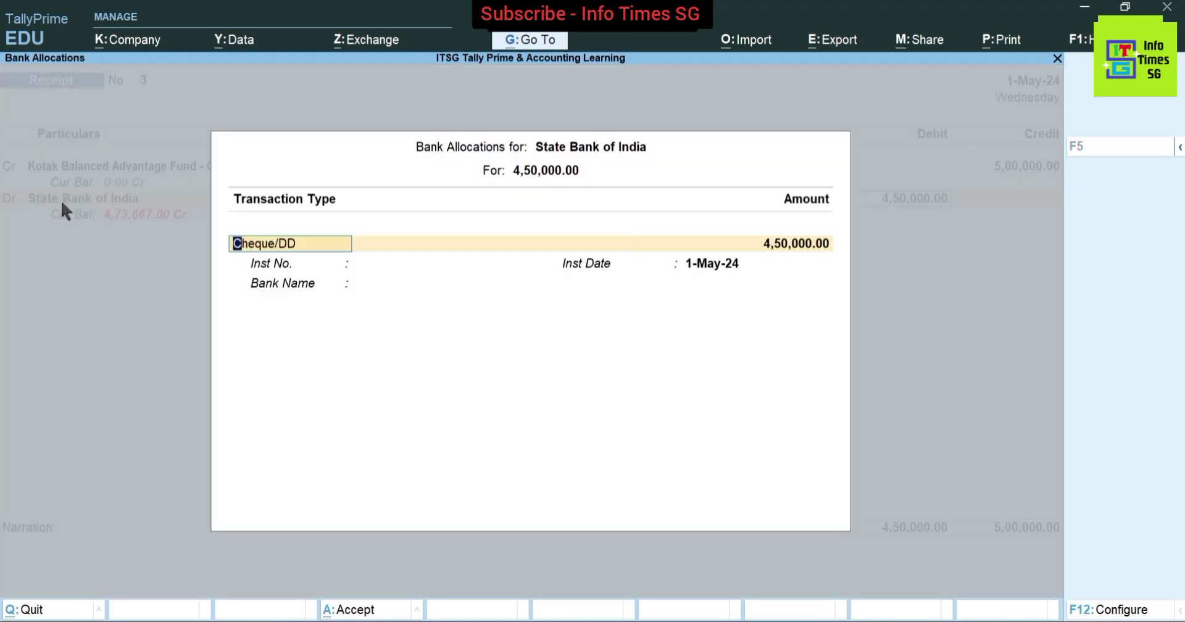
pyautogui.press('Return')
pyautogui.press('Return')
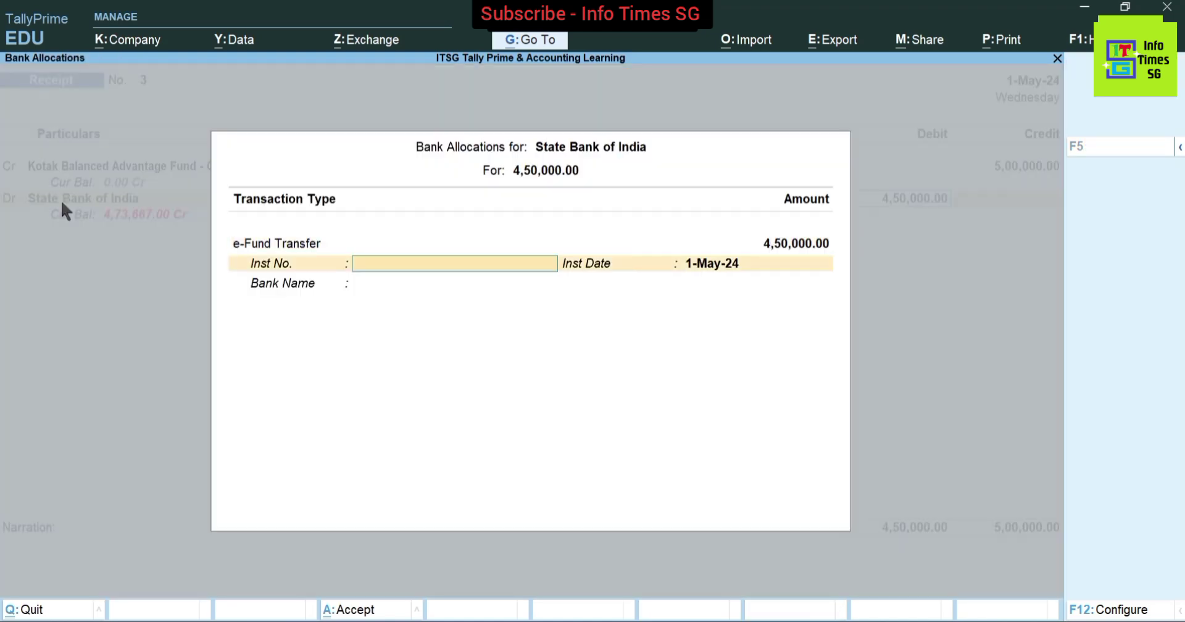
pyautogui.press('Return')
pyautogui.press('Return')
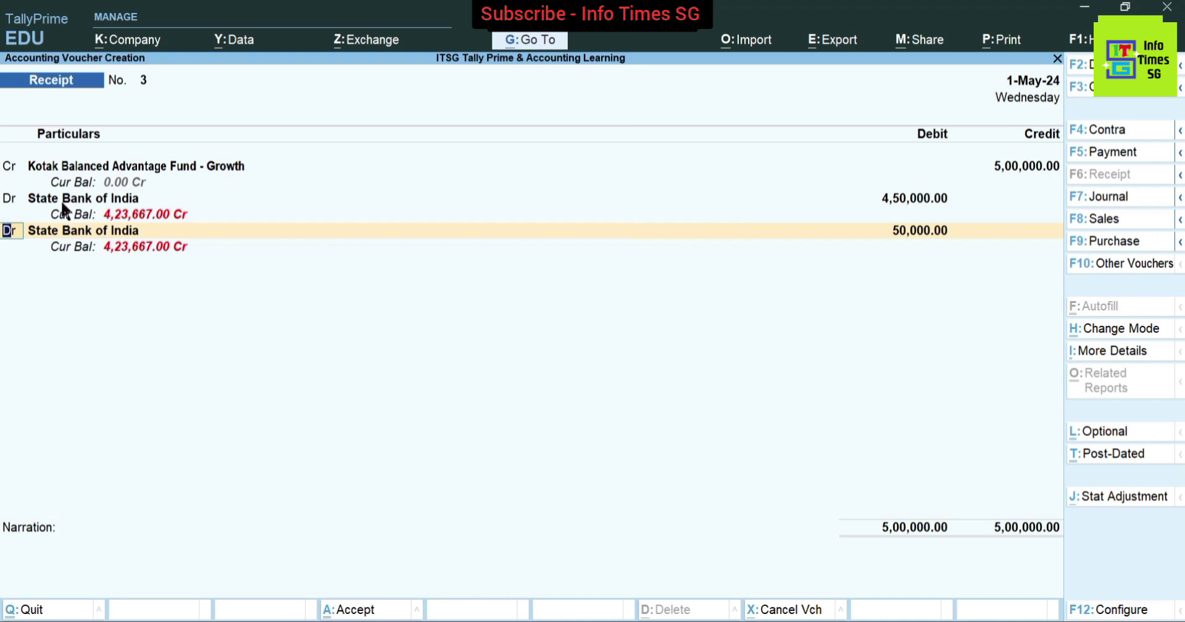
# Step: Create a new ledger from the second debit line, named "Loss on Redemption of Mutal Fund", without an alias
pyautogui.press('Return')
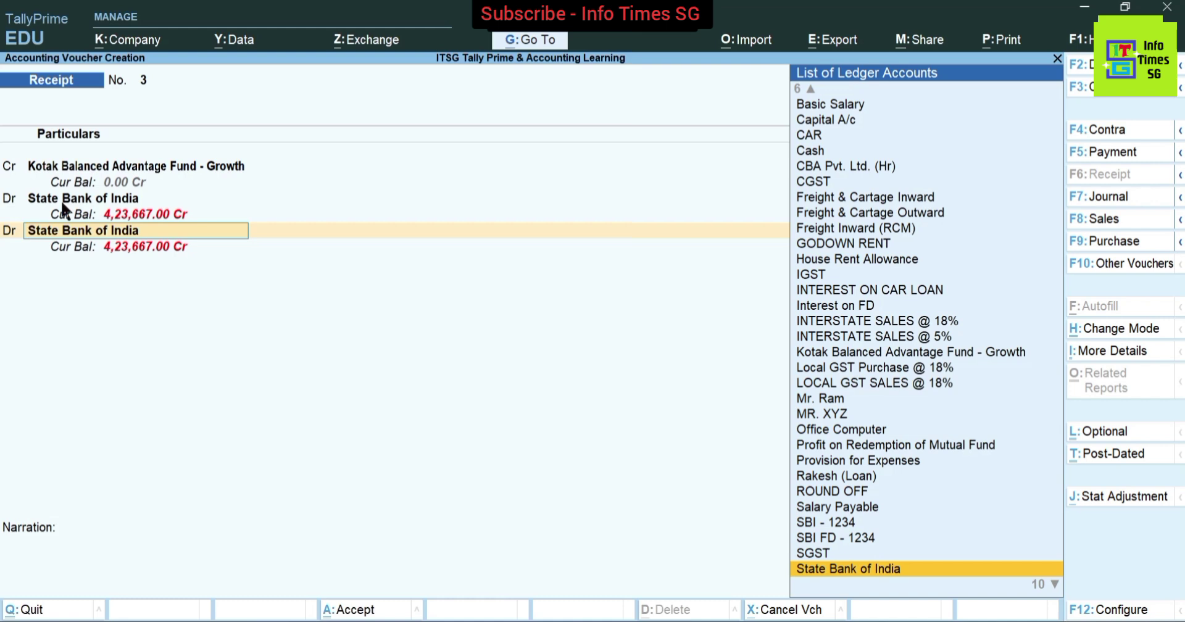
pyautogui.hotkey('alt', 'c')
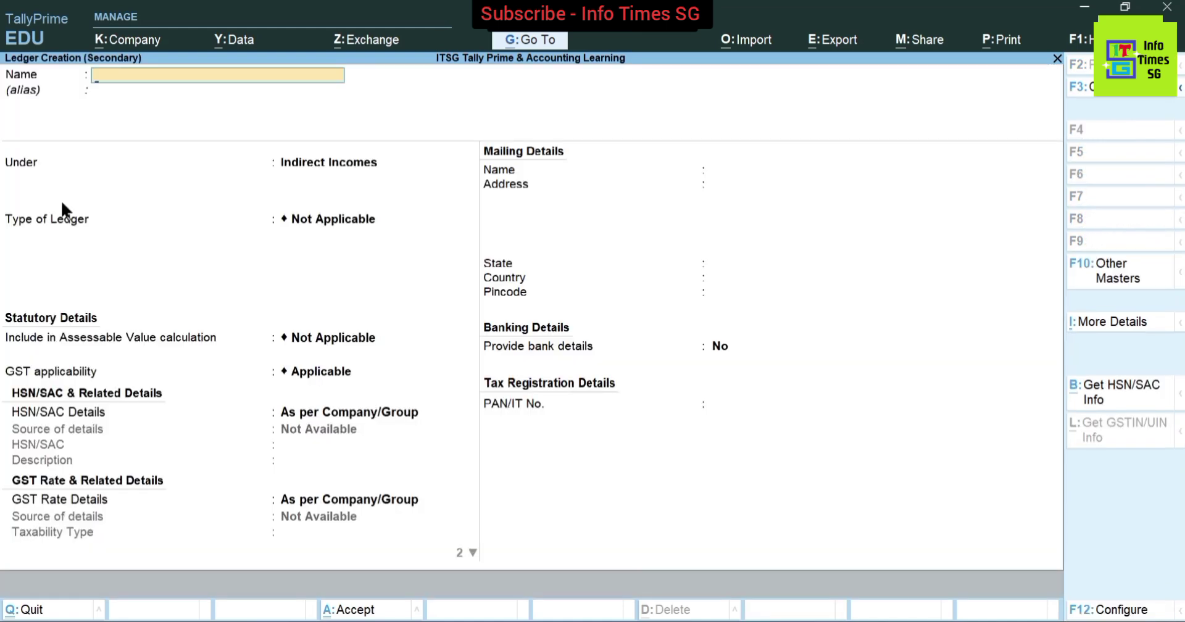
pyautogui.write('Loss')
pyautogui.write(' on Sale')
pyautogui.press('BackSpace')
pyautogui.press('BackSpace')
pyautogui.press('BackSpace')
pyautogui.press('BackSpace')
pyautogui.write('Redem')
pyautogui.press('BackSpace')
pyautogui.write('demption of')
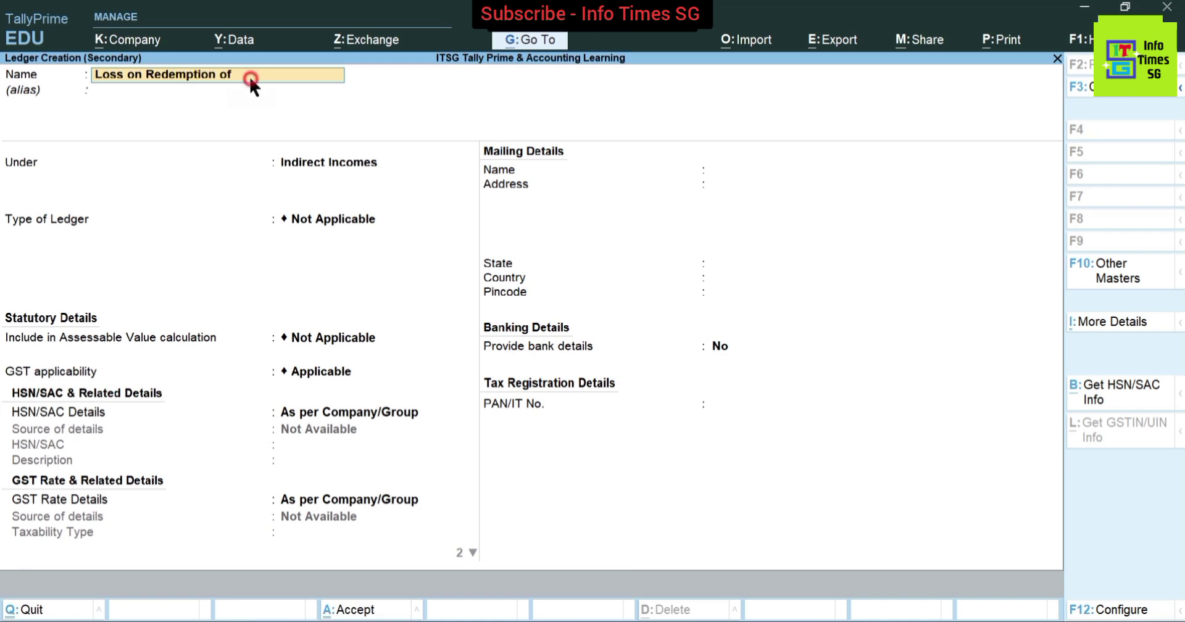
pyautogui.write(' Mutal Fund')
pyautogui.press('Return')
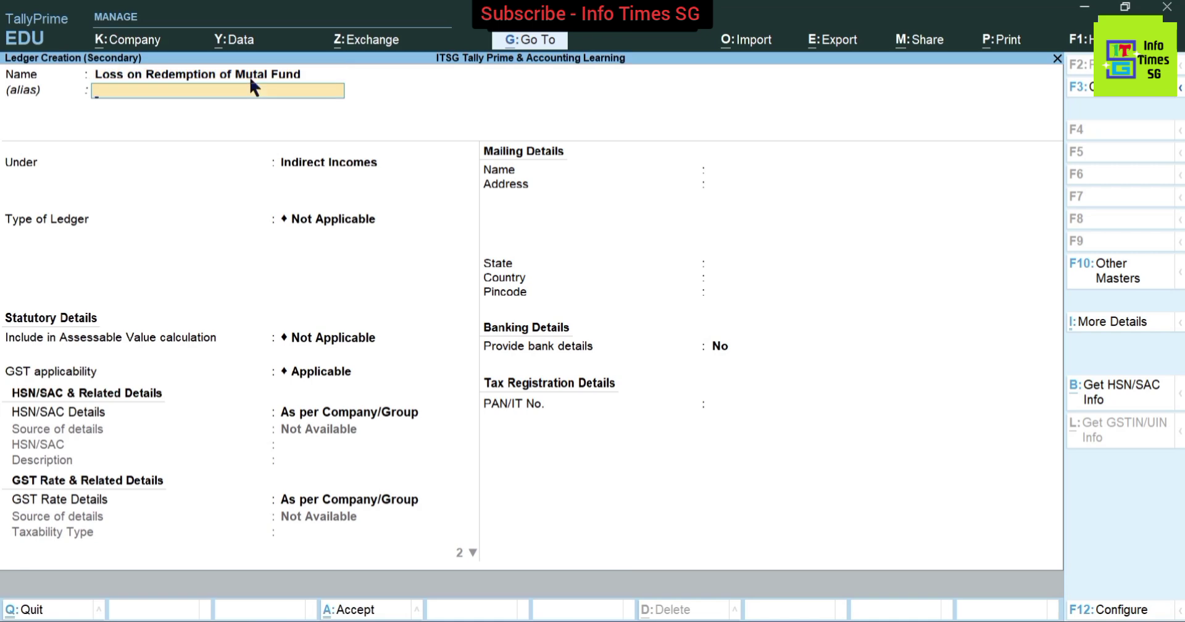
pyautogui.press('Return')
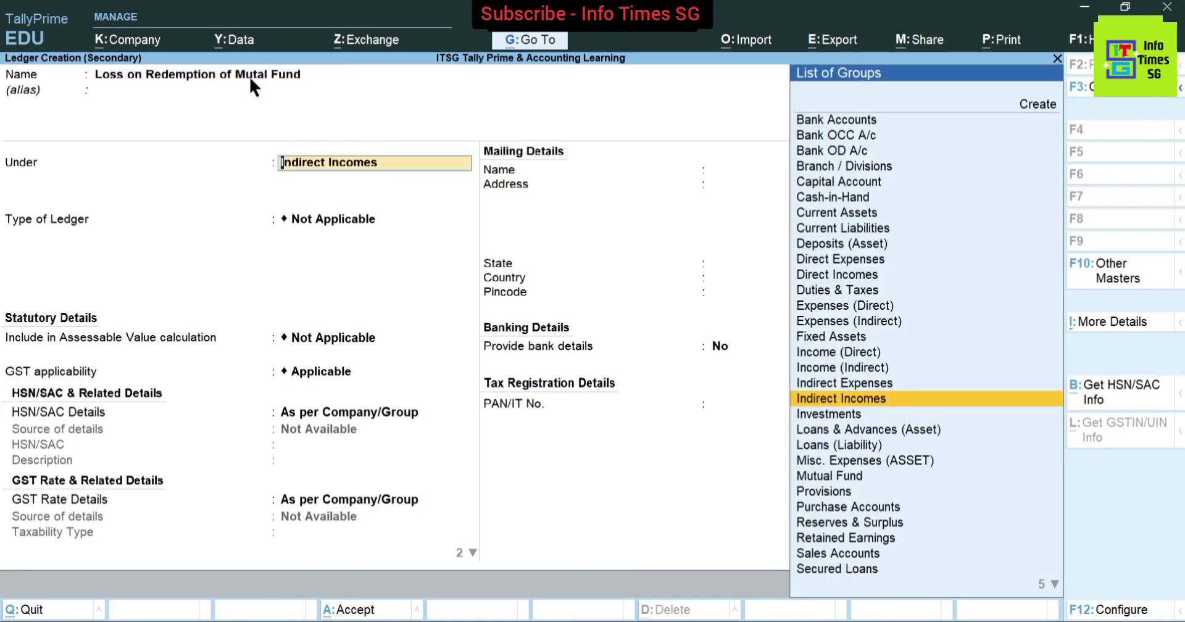
# Step: Place the loss ledger under Indirect Expenses, set GST applicability to Not Applicable, keep the other defaults, and save it
pyautogui.press('Up')
pyautogui.press('Return')
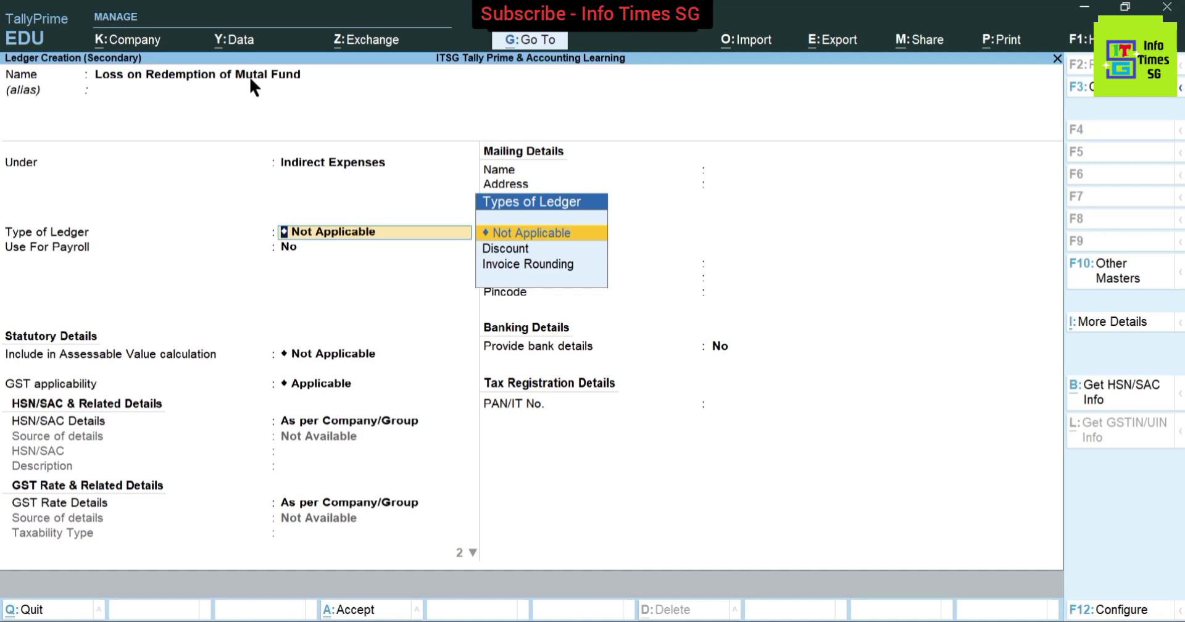
pyautogui.press('Return')
pyautogui.press('Return')
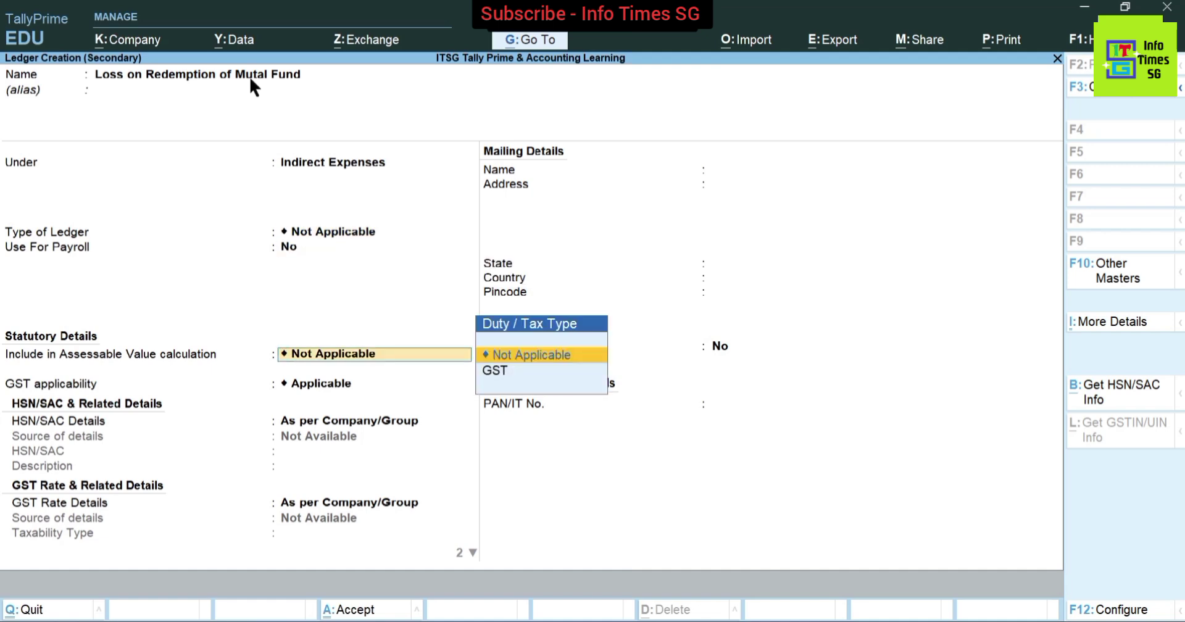
pyautogui.press('Return')
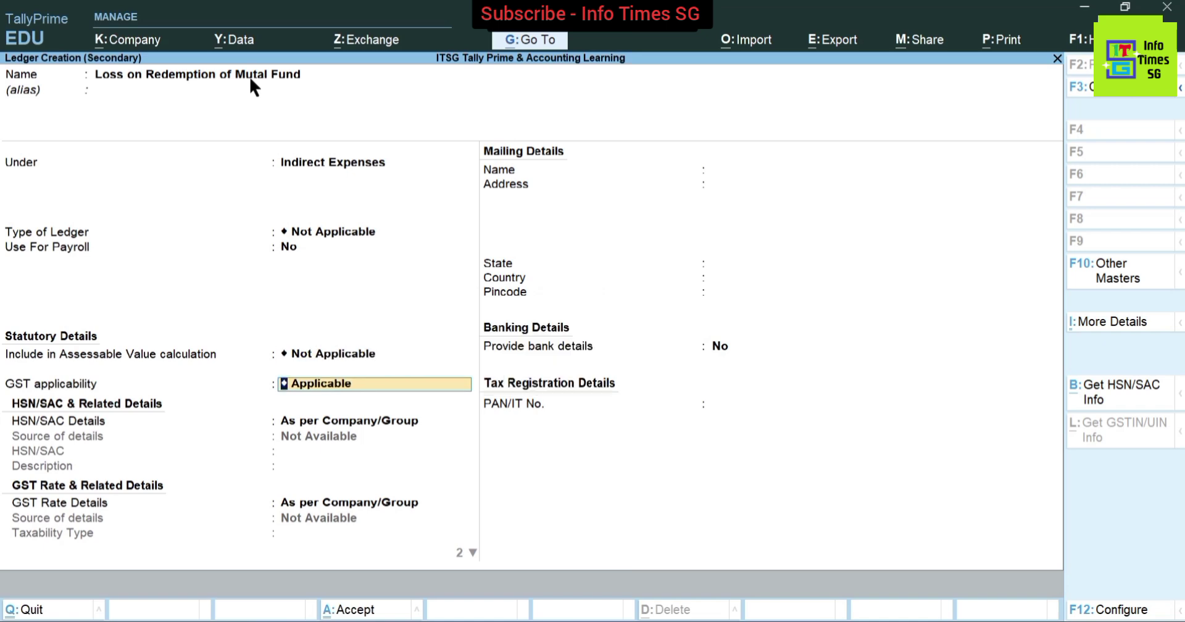
pyautogui.write('No')
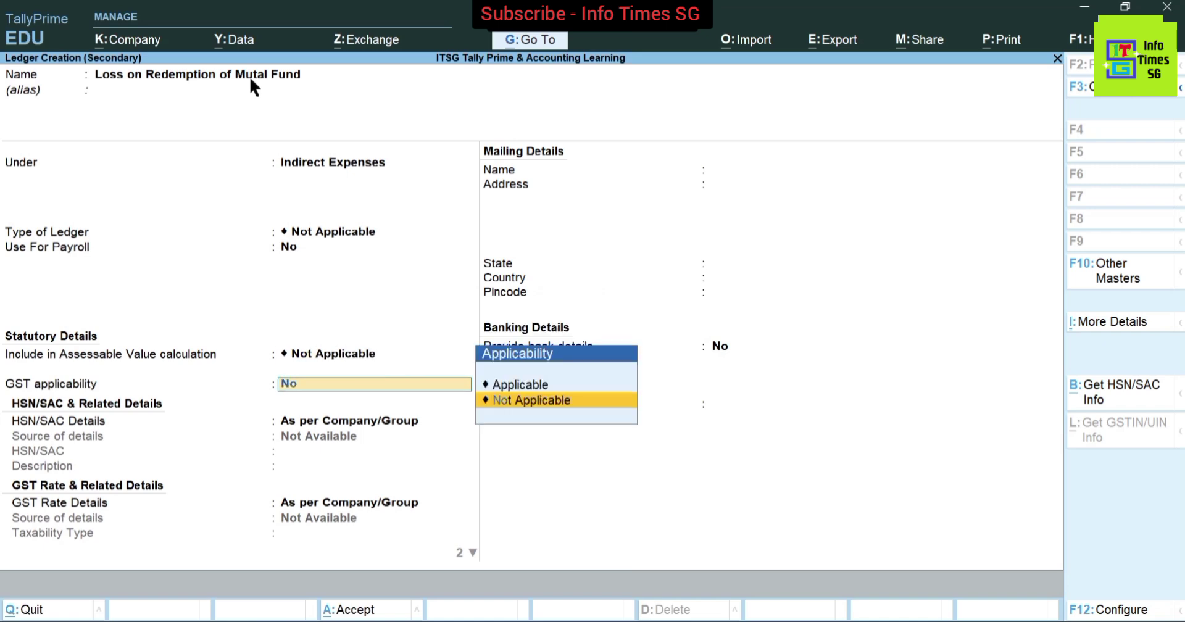
pyautogui.press('Return')
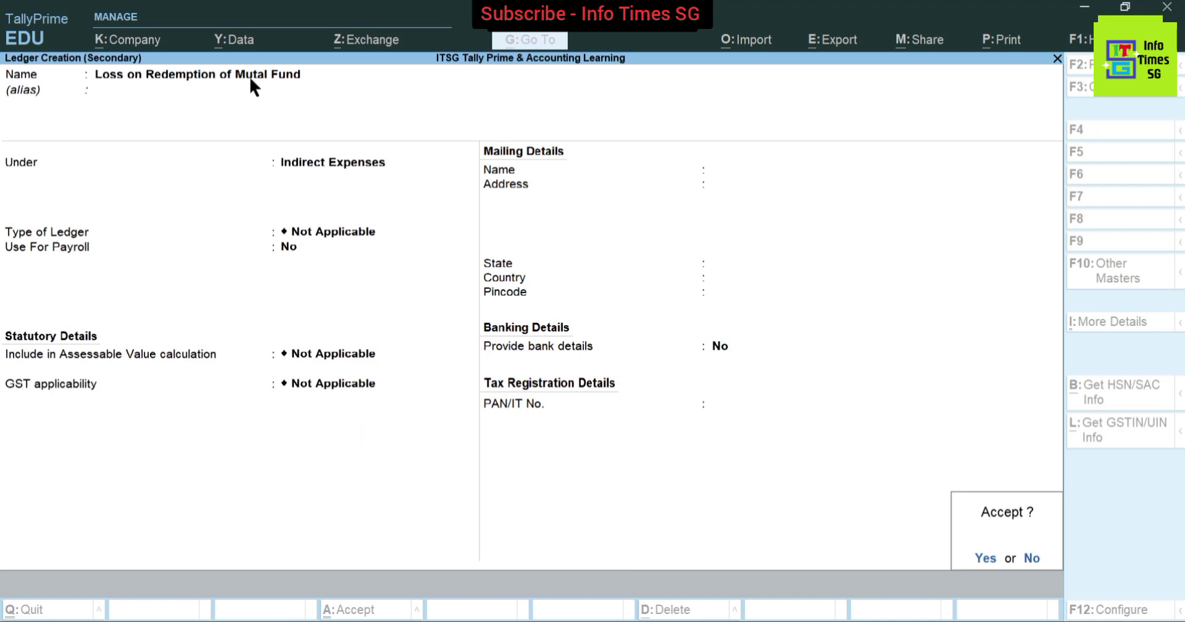
pyautogui.press('Return')
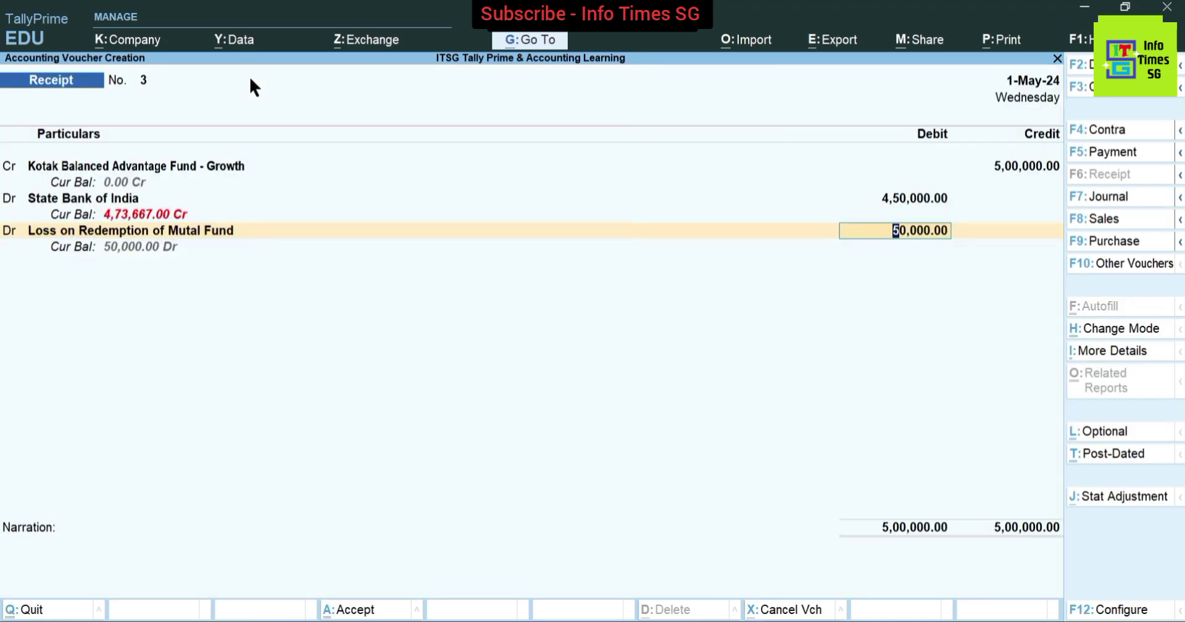
# Step: Save the receipt with a 50,000 loss debit and the narration "Being 10,000 units of Kotak Balanced Advantage Fund - Growth redeemed at the rate of 45.05"
pyautogui.press('Return')
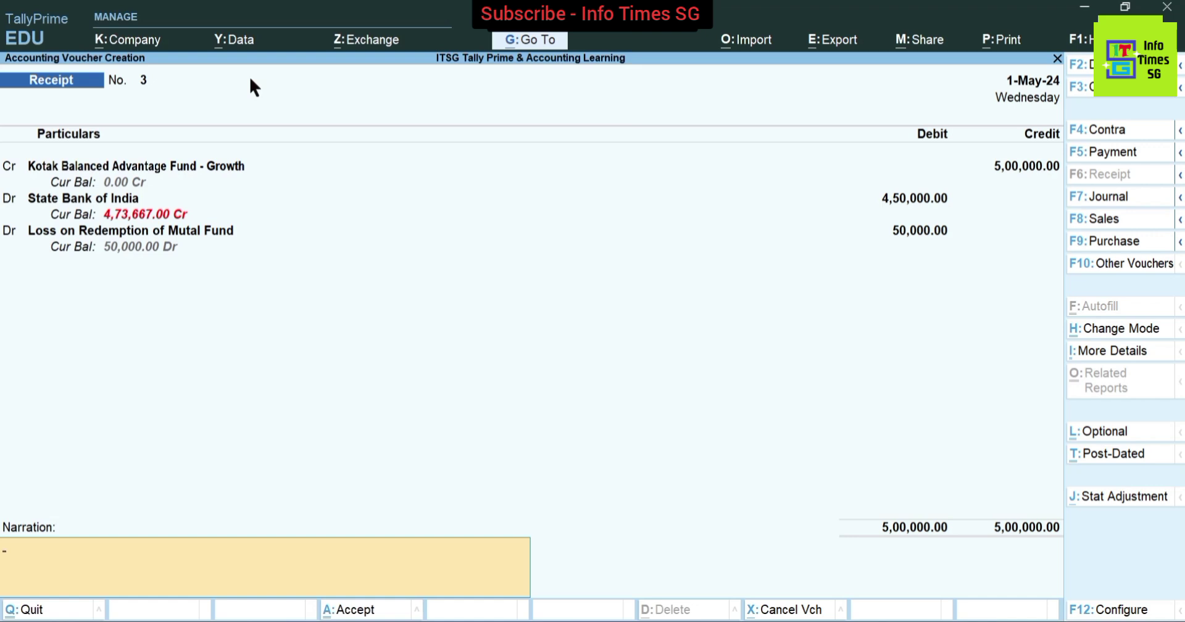
pyautogui.write('Being 10,000 units')
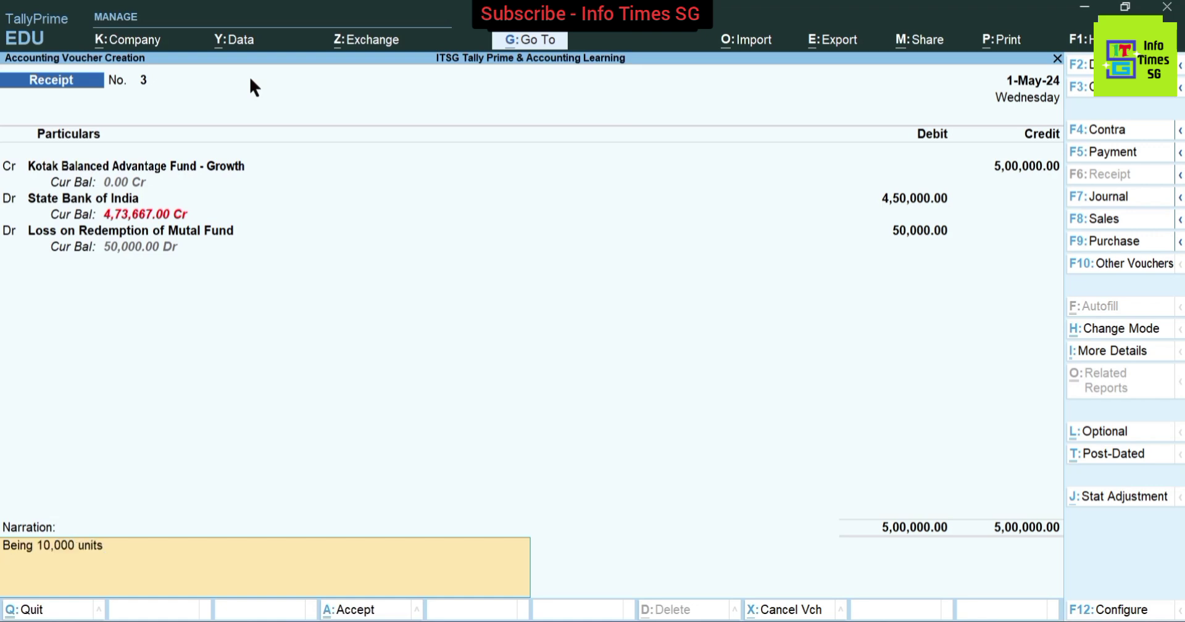
pyautogui.write(' of Kotak Balanced Advantage Fund')
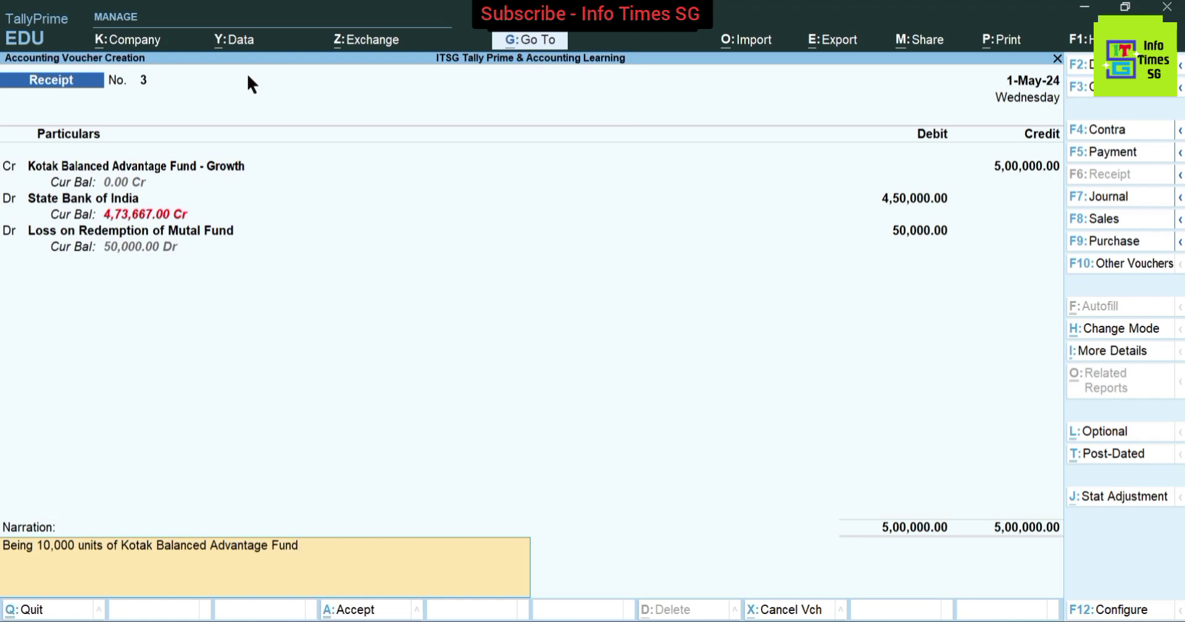
pyautogui.write(' - Growth redeemed at th')
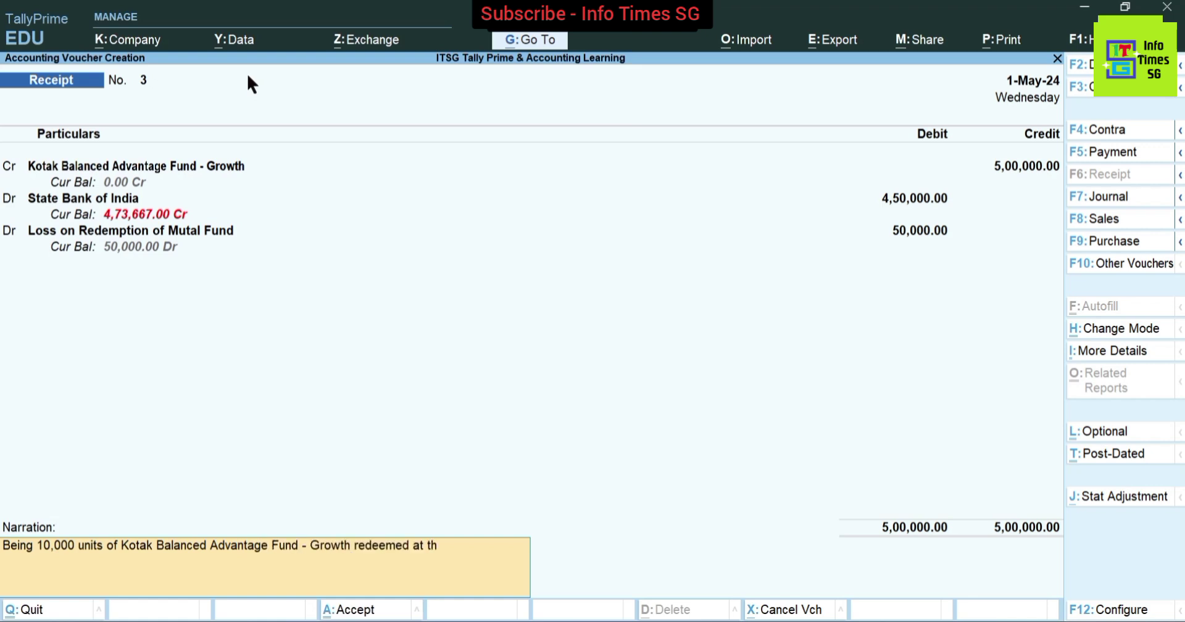
pyautogui.write('e rate of 45.05')
pyautogui.press('Return')
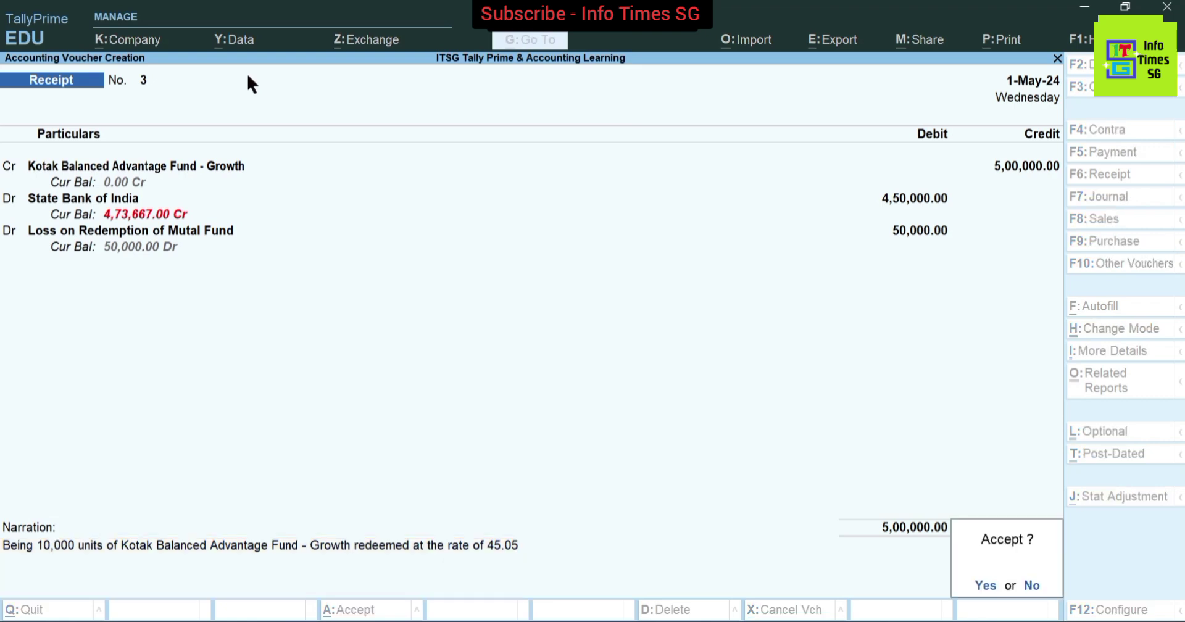
pyautogui.press('Return')
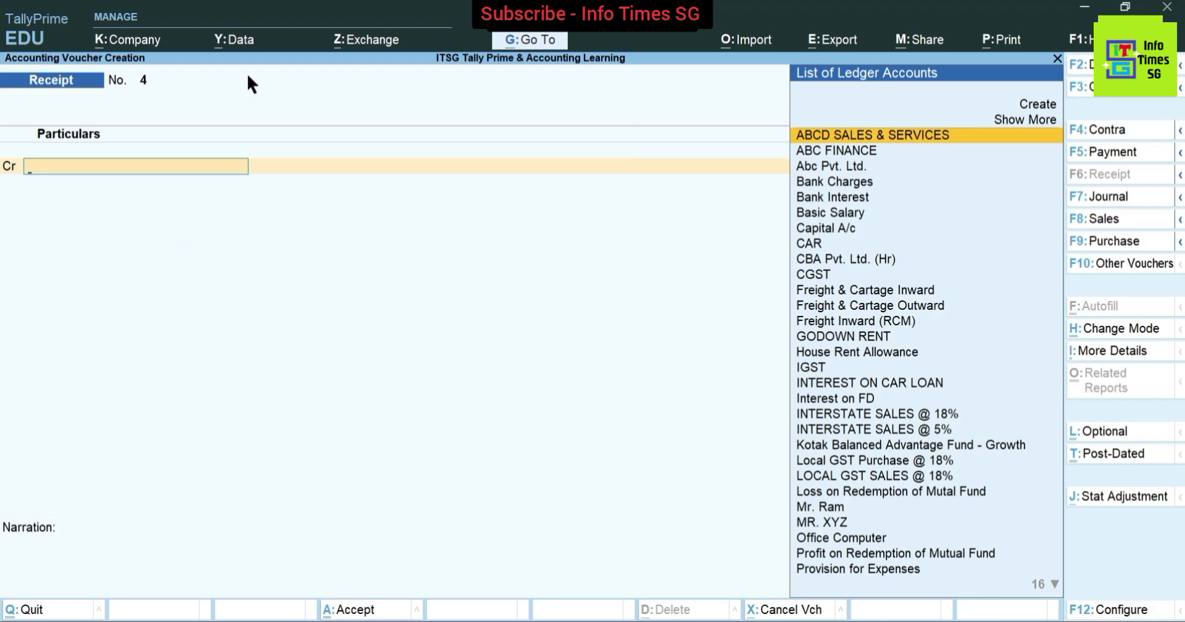
# Step: Leave voucher entry and open the Investments group summary from the Balance Sheet
pyautogui.press('Escape')
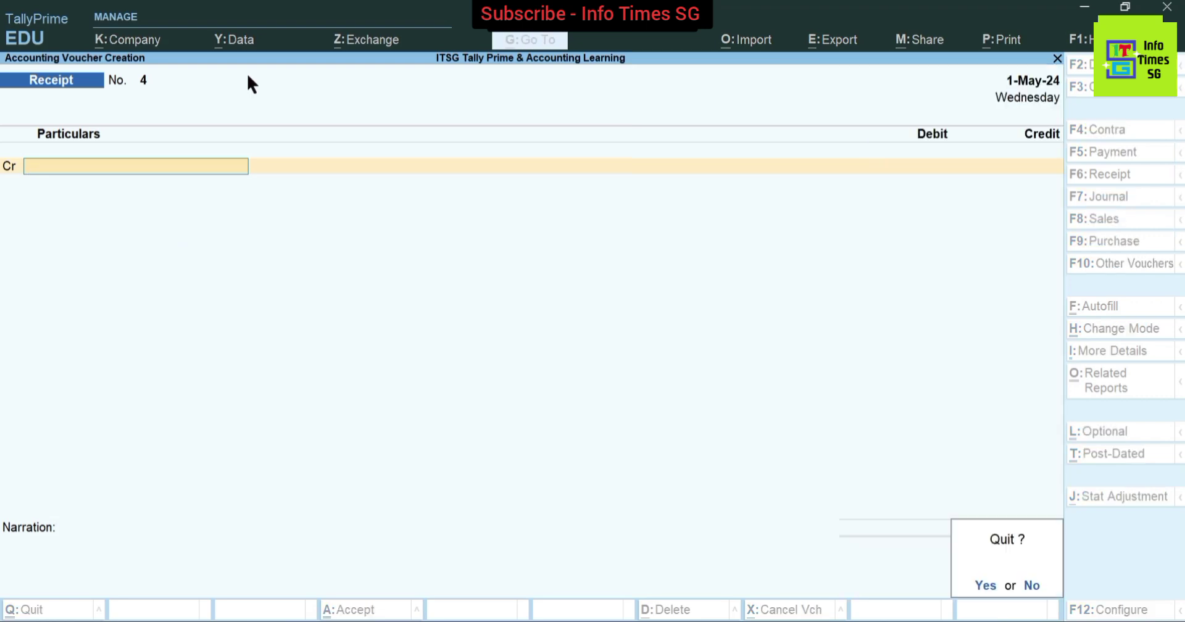
pyautogui.press('Return')
pyautogui.press('b')
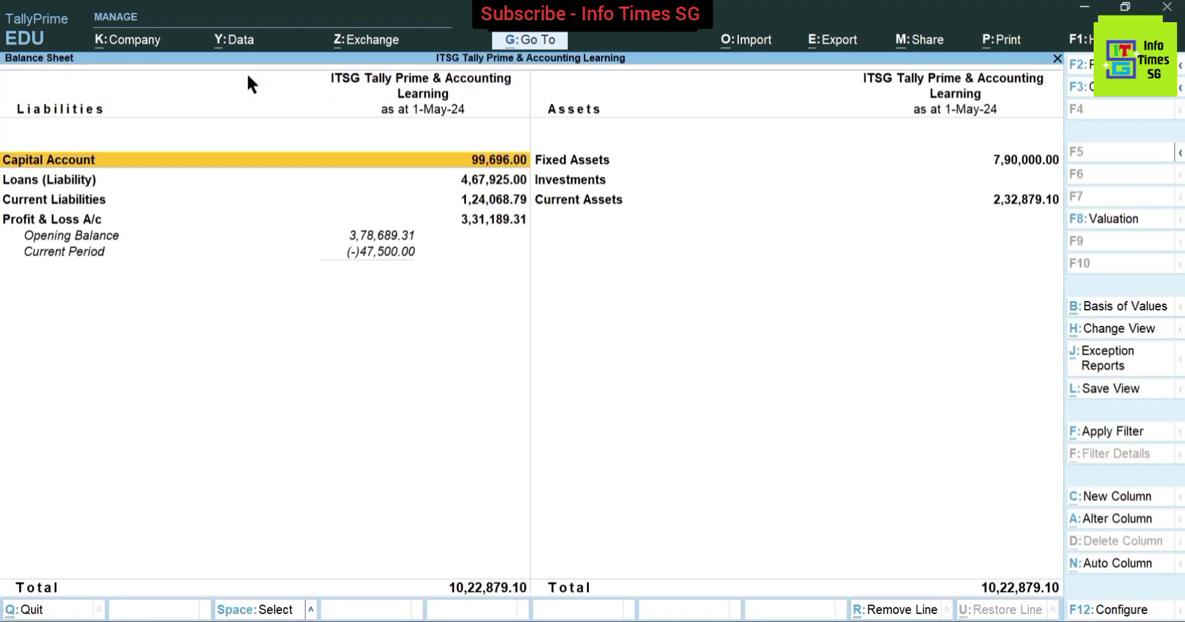
pyautogui.press('Right')
pyautogui.press('Down')
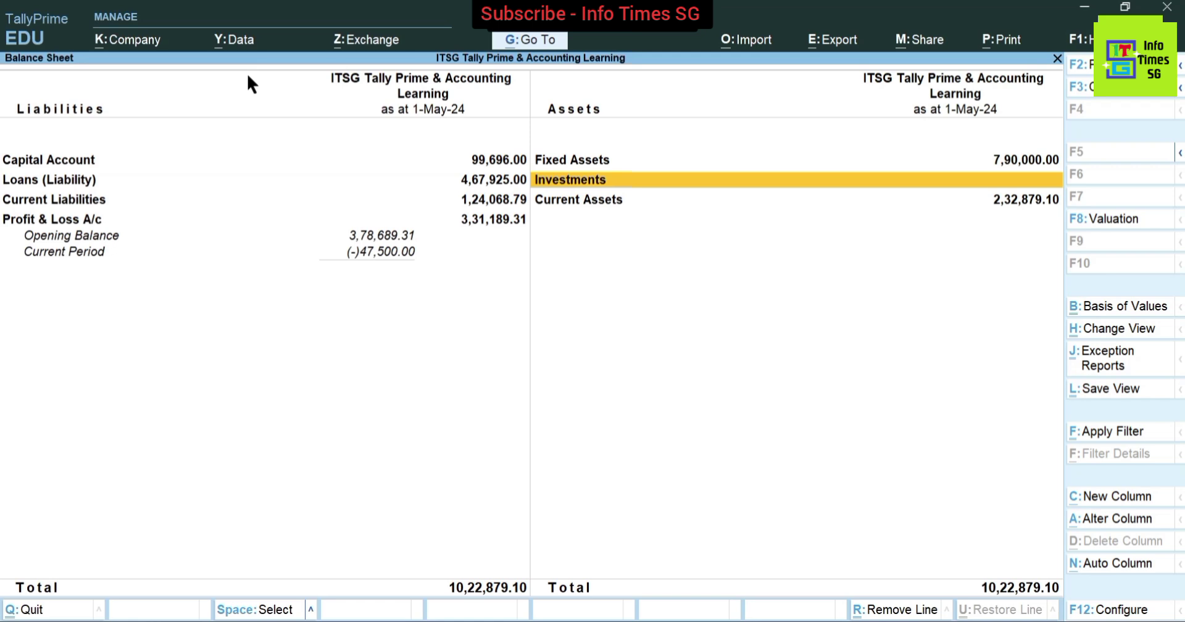
pyautogui.press('Return')
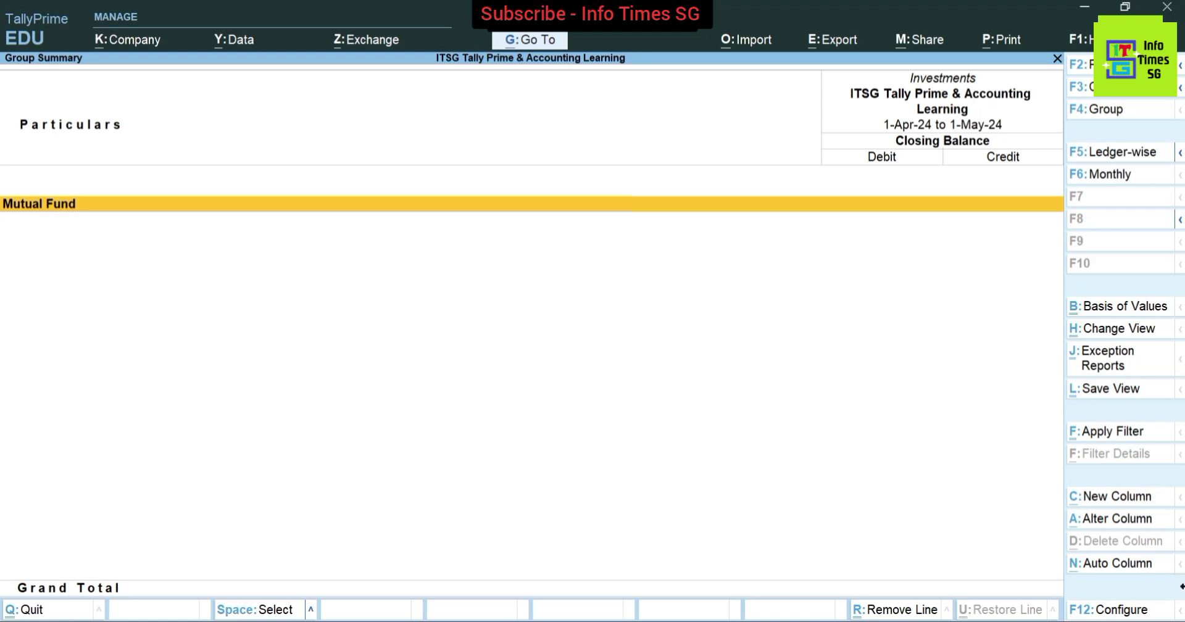
# Step: Configure the Investments group summary to show the opening balance and transactions
pyautogui.click(1093, 613)
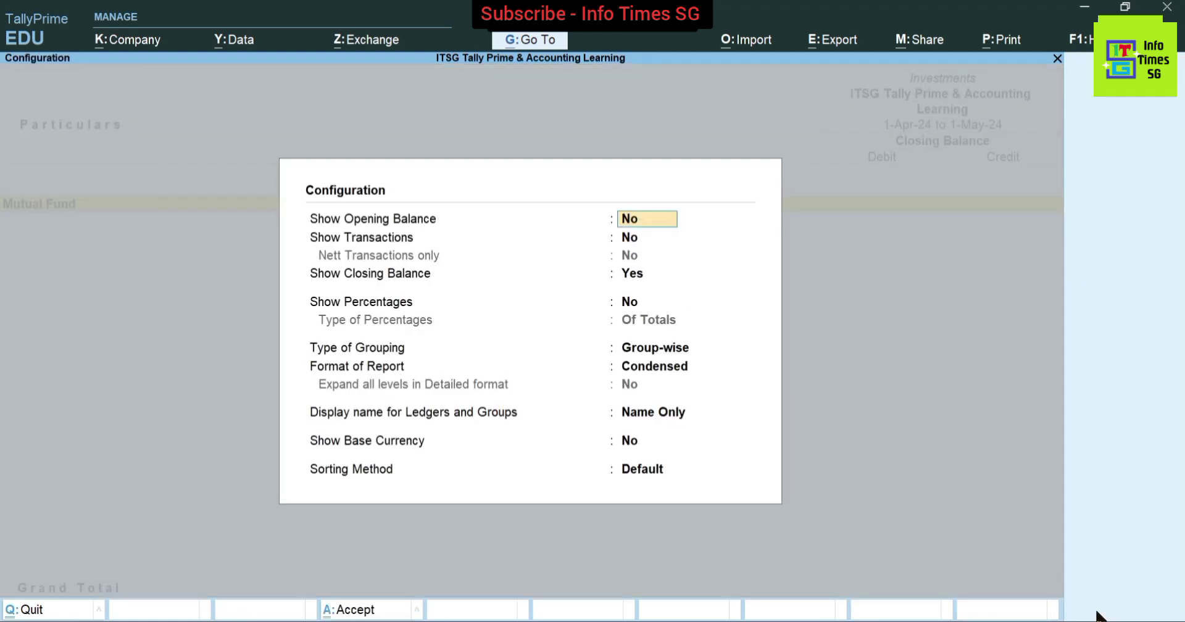
pyautogui.write('y')
pyautogui.press('Return')
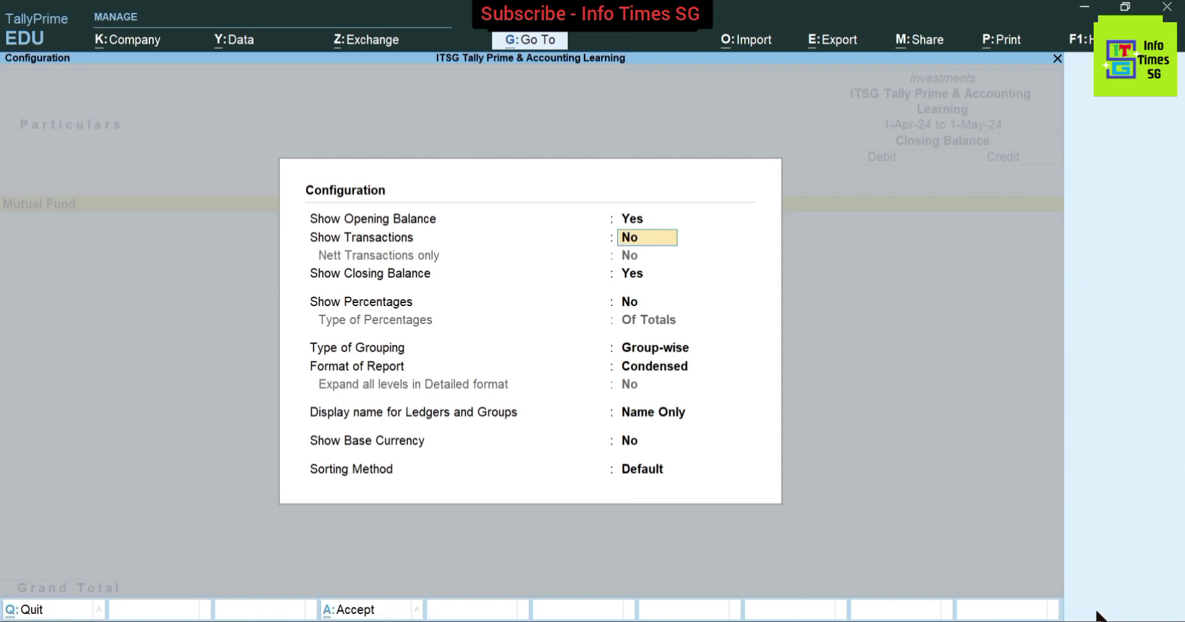
pyautogui.write('y')
pyautogui.press('Return')
pyautogui.hotkey('ctrl', 'a')
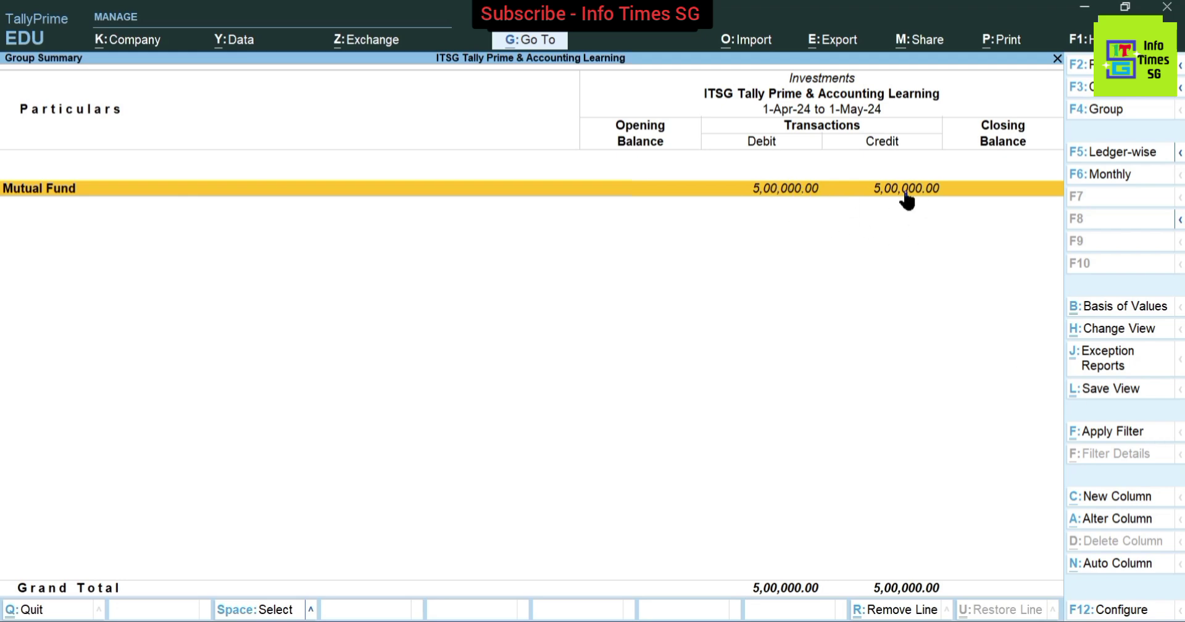
# Step: Examine the Kotak fund ledger's April and May movements in its monthly summary, and return to the Balance Sheet
pyautogui.doubleClick(1007, 193)
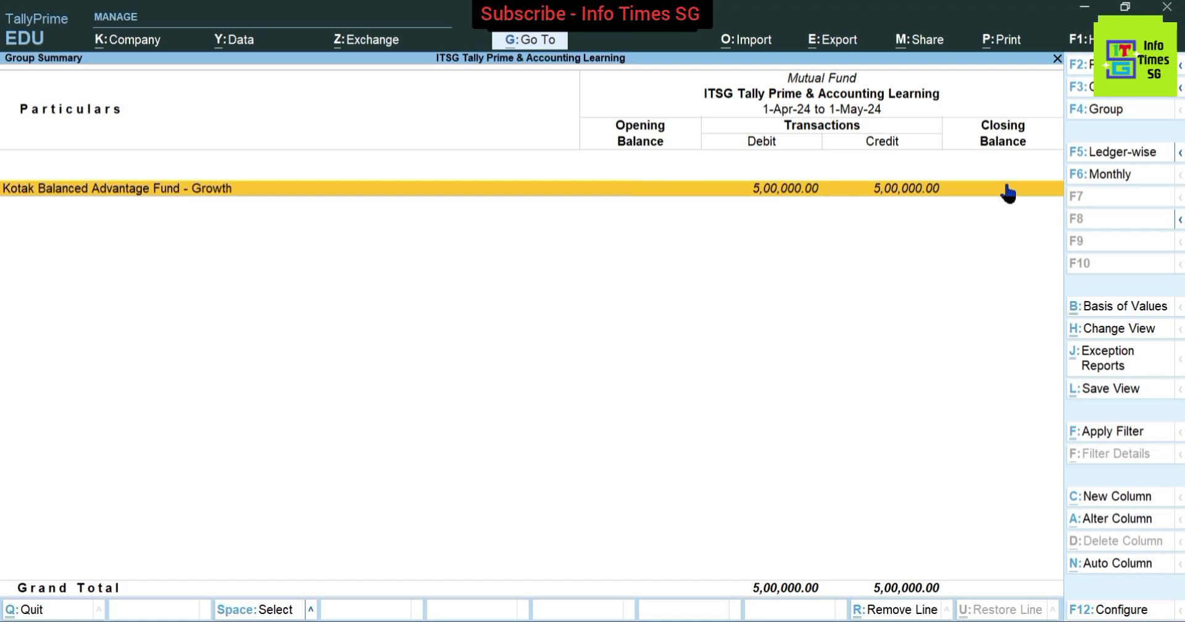
pyautogui.doubleClick(1007, 193)
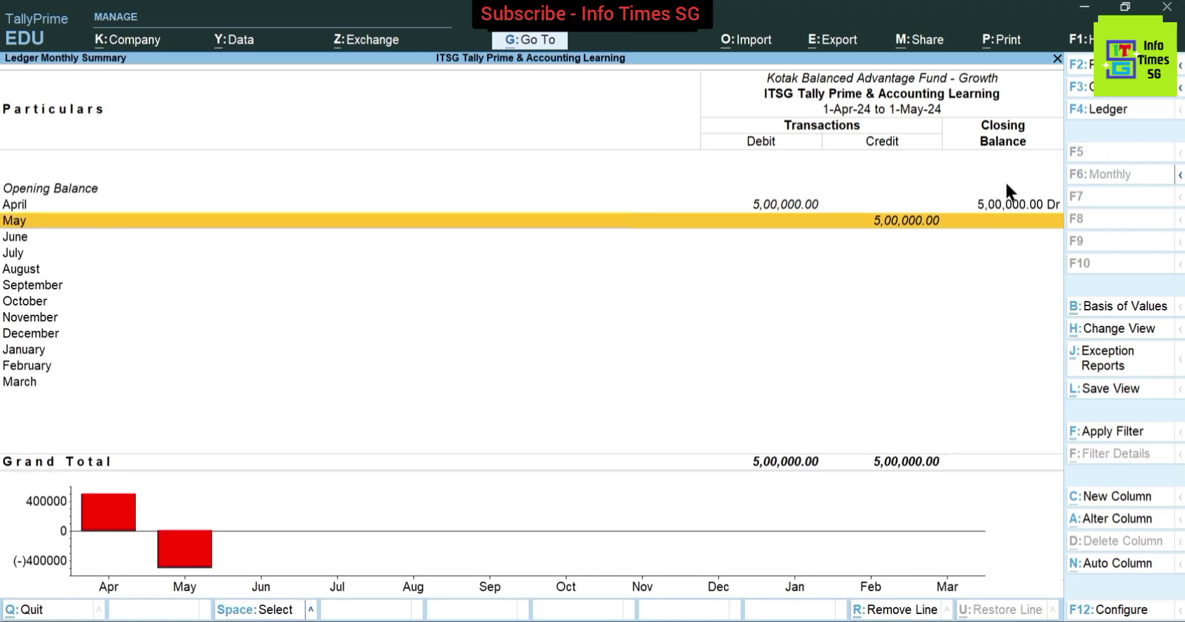
pyautogui.press('Up')
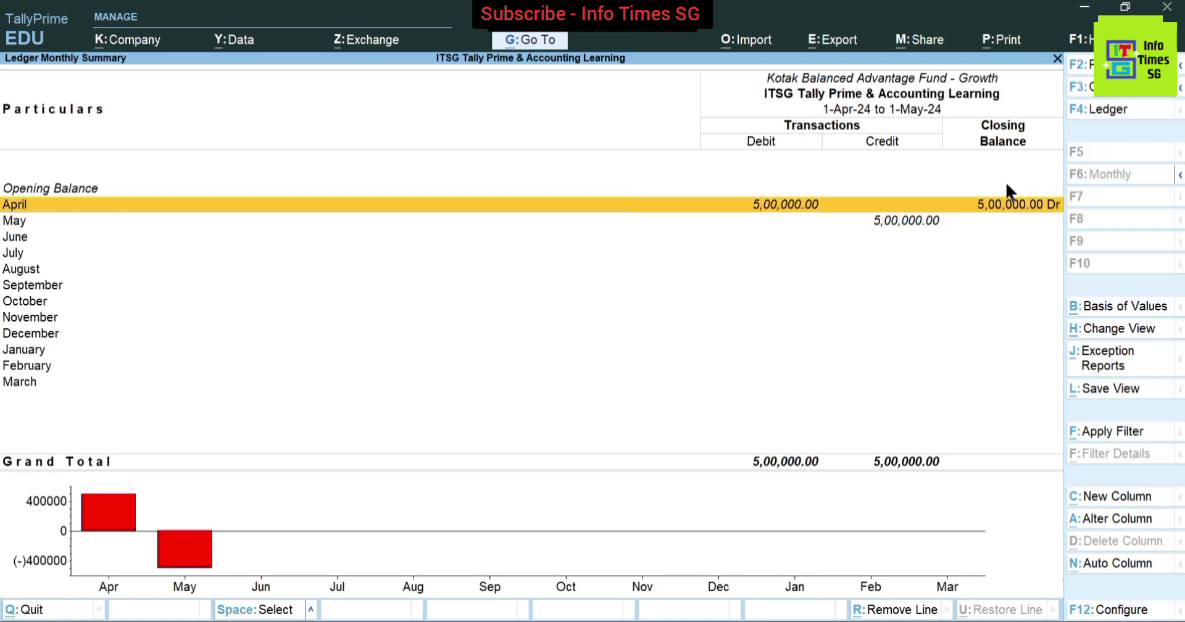
pyautogui.press('Down')
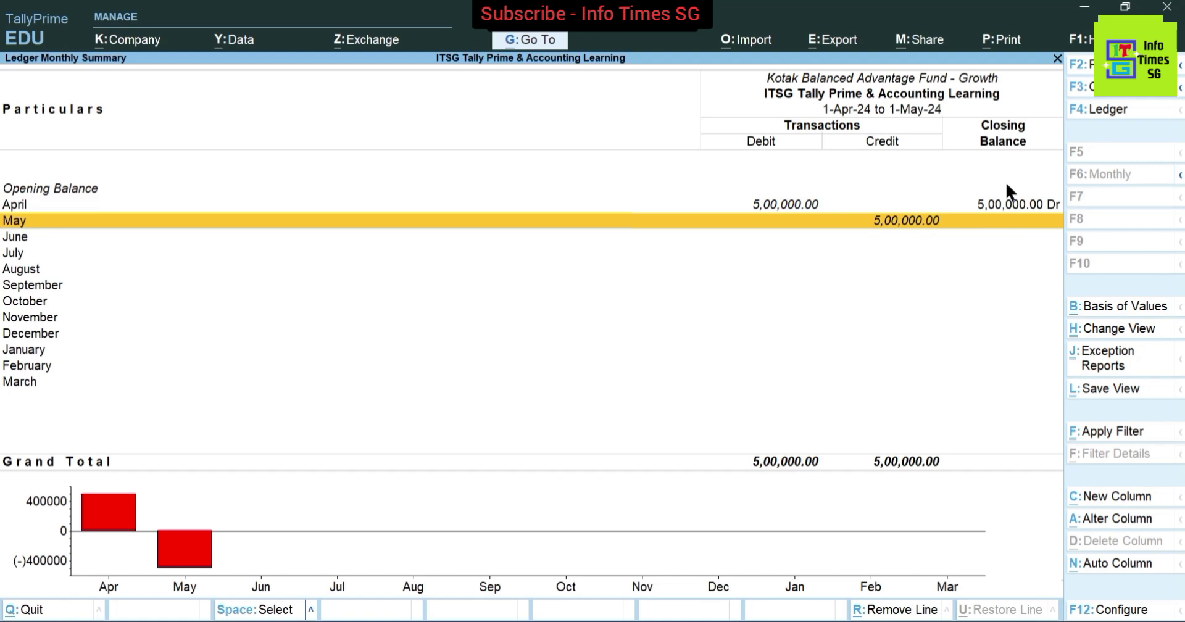
pyautogui.press('Up')
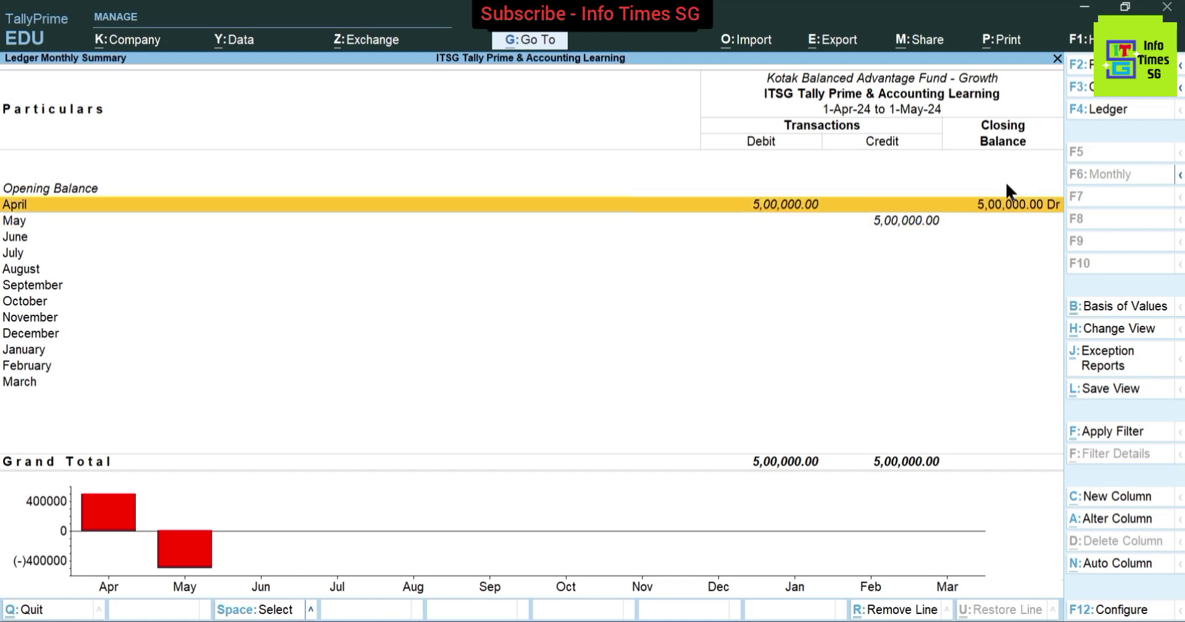
pyautogui.press('Down')
pyautogui.press('Escape')
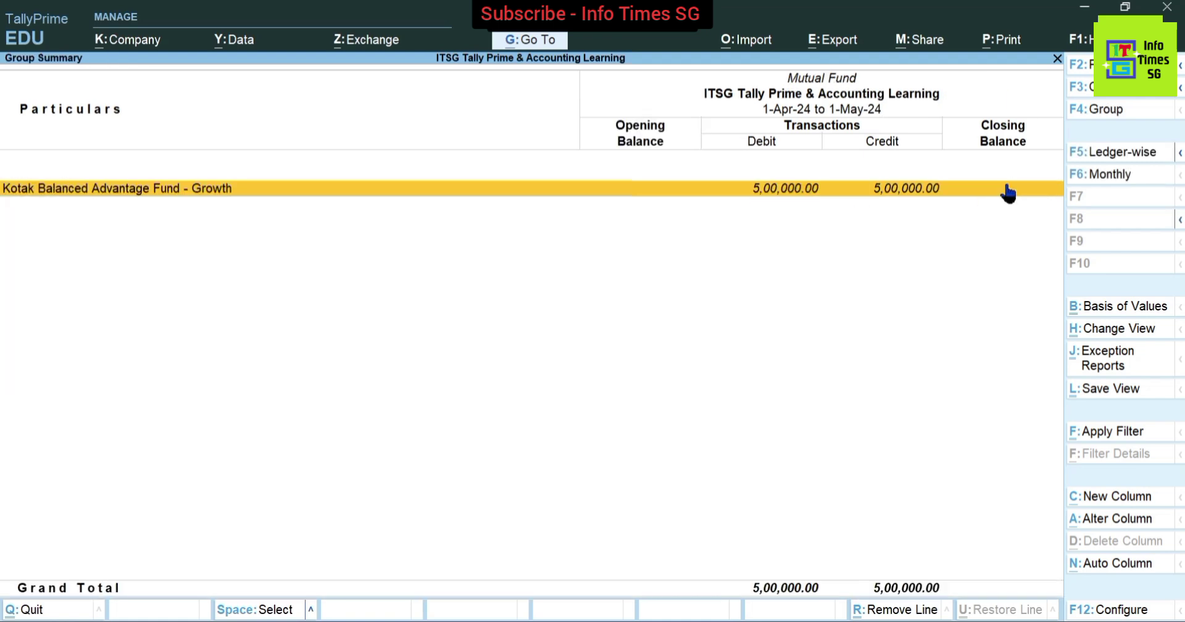
pyautogui.press('Escape')
pyautogui.press('Escape')
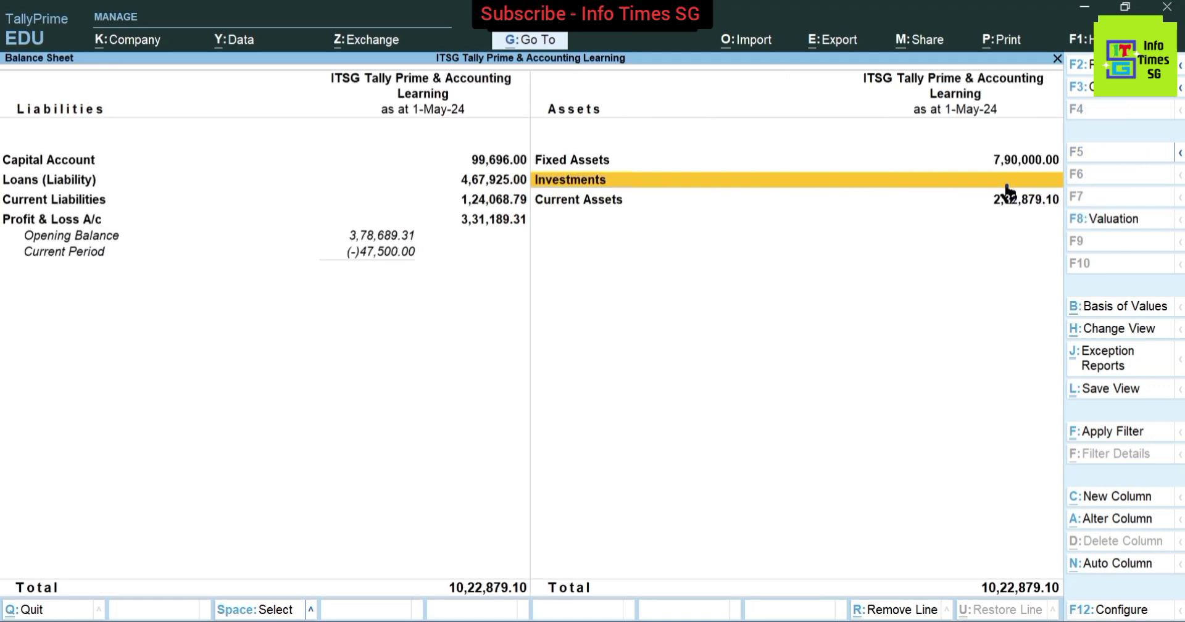
# Step: Open the Profit & Loss A/c from the Balance Sheet and drill down into Indirect Expenses to check the redemption loss
pyautogui.press('Left')
pyautogui.press('Down')
pyautogui.press('Down')
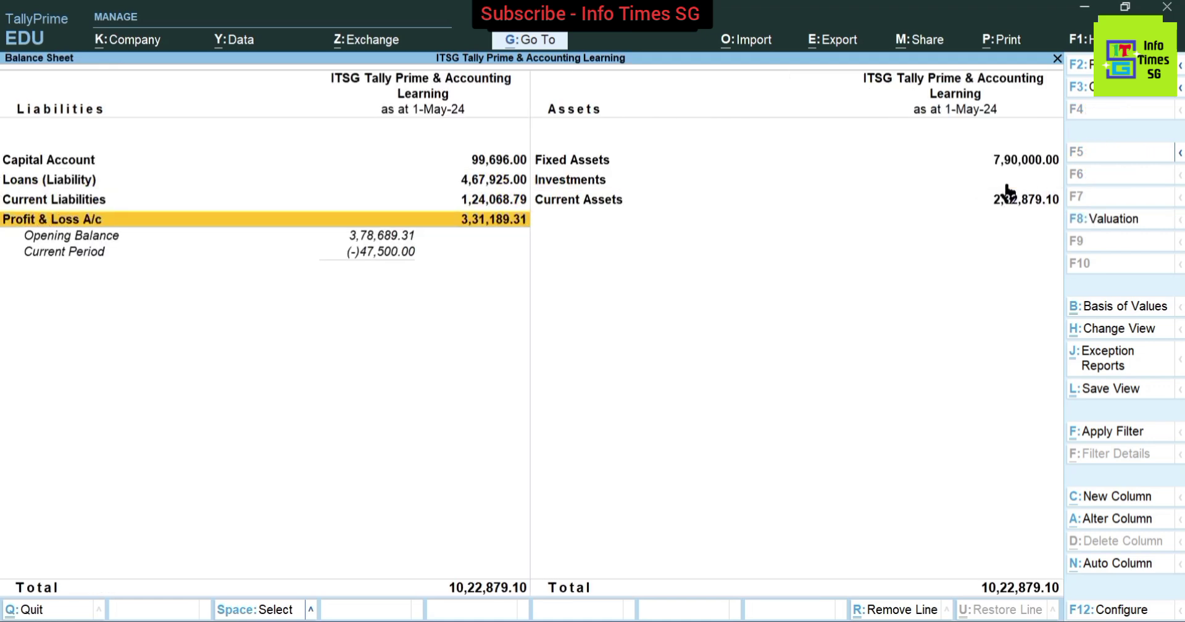
pyautogui.press('Return')
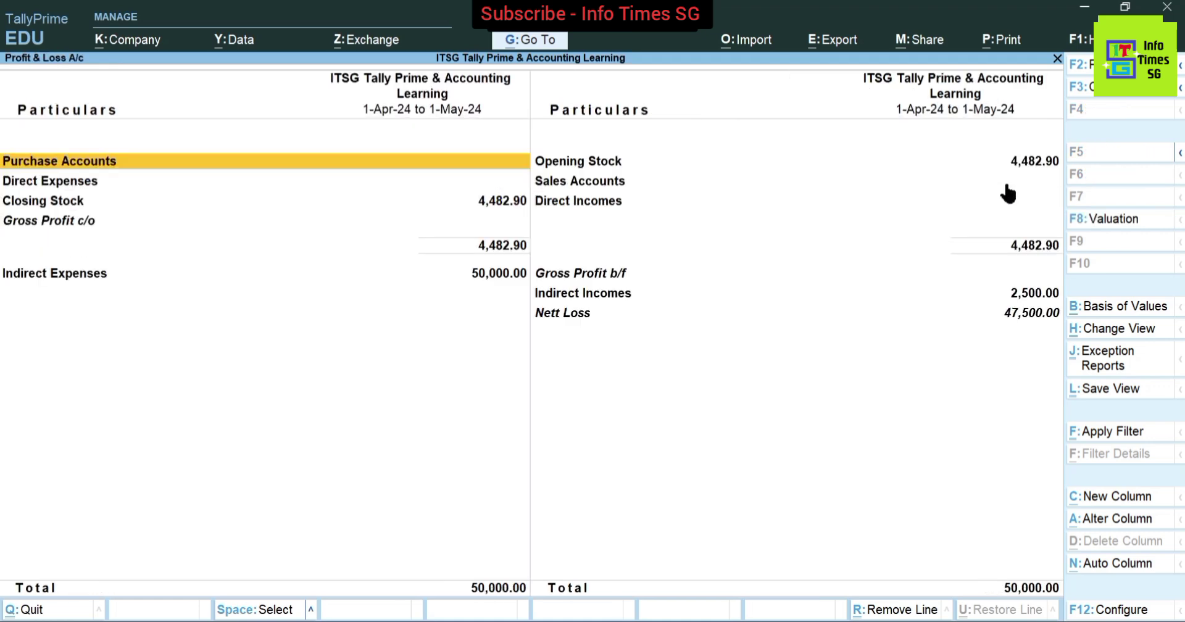
pyautogui.press('Down')
pyautogui.press('Down')
pyautogui.press('Down')
pyautogui.press('Down')
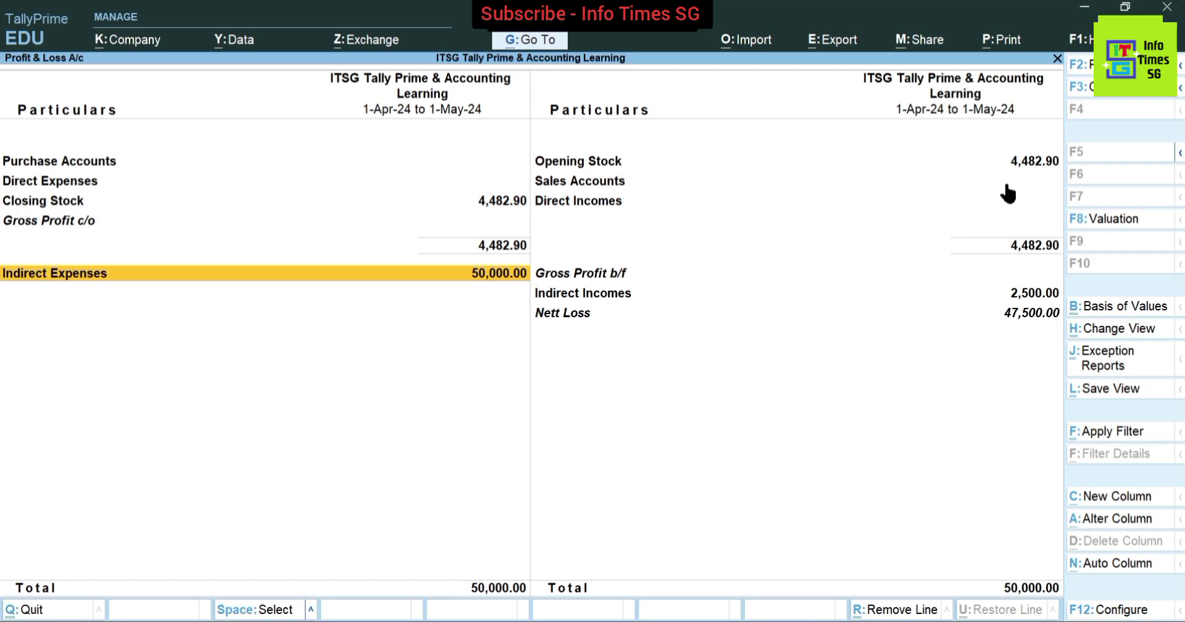
pyautogui.press('Return')
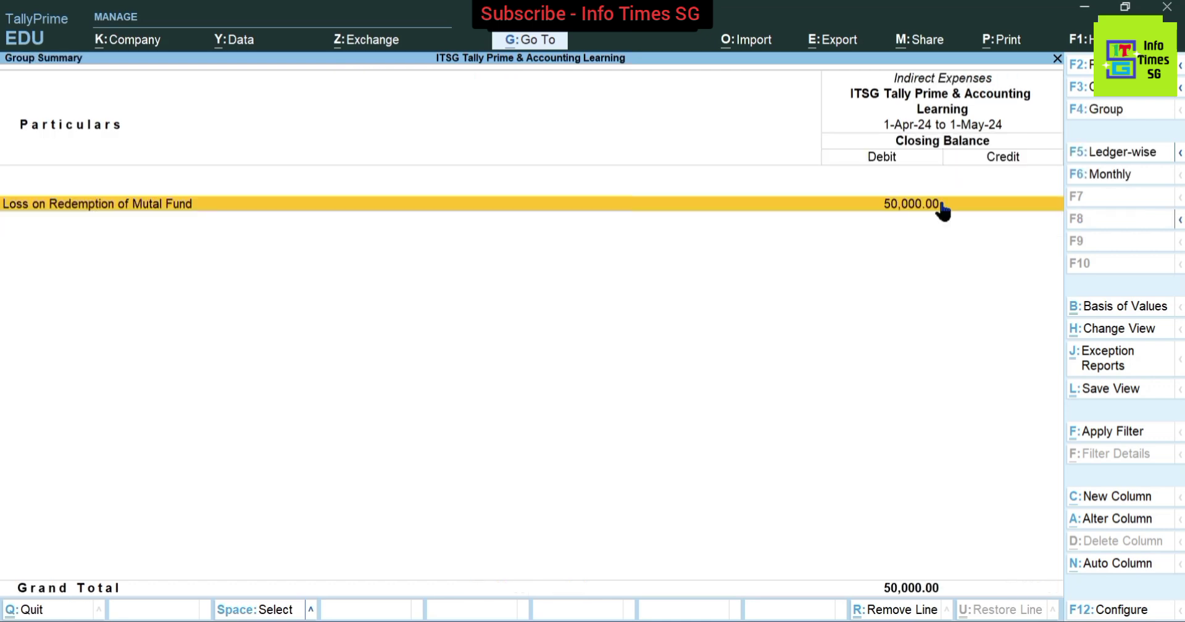